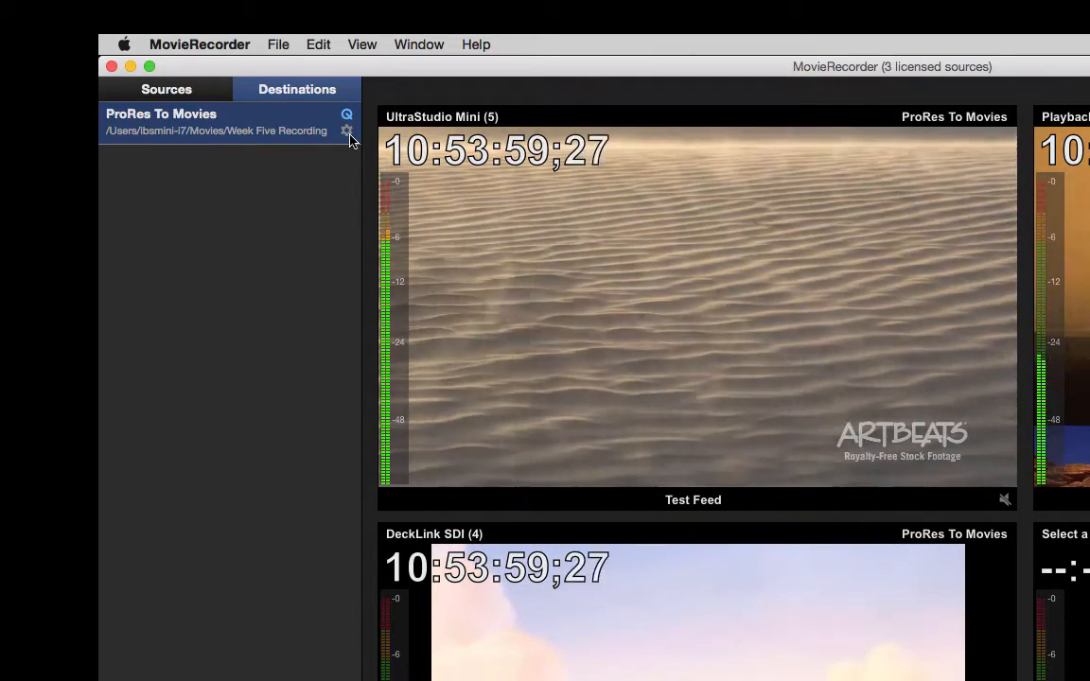
Rename the ProRes To Movies destination as Recording 1, and switch Erase Existing File(s) on and off again
click(348, 133)
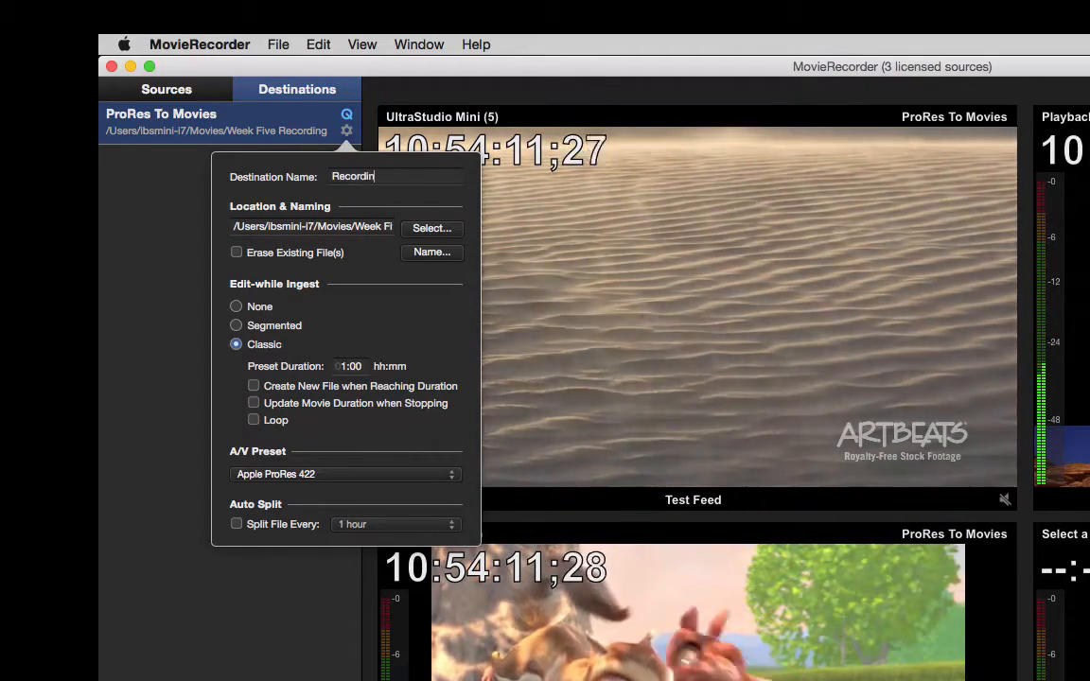
text(1)
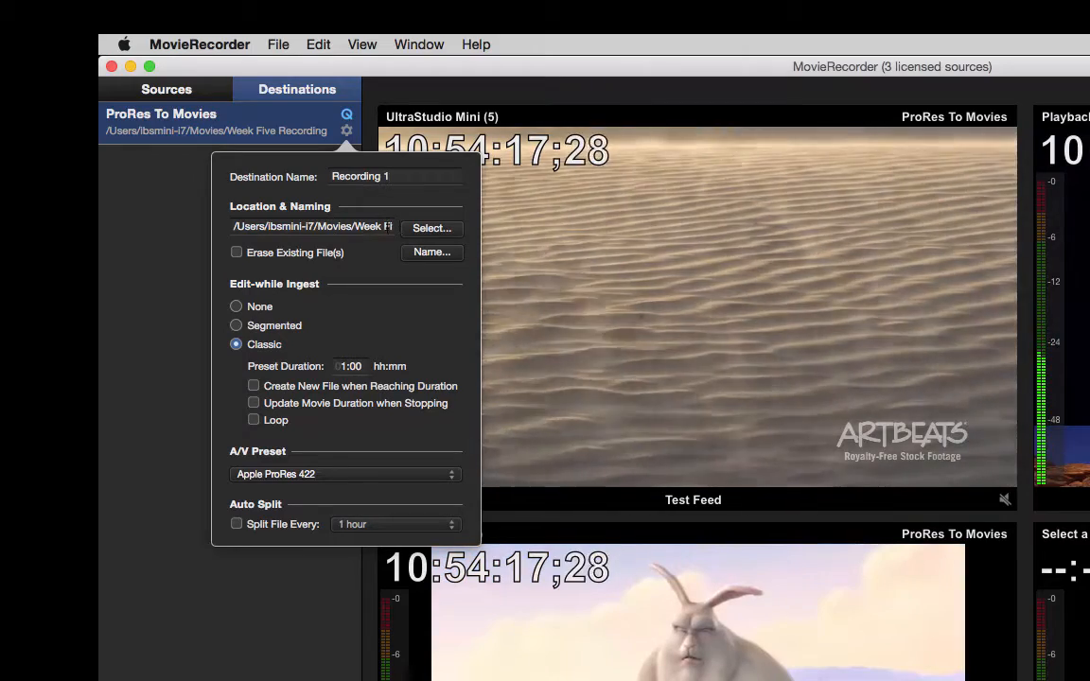
click(236, 252)
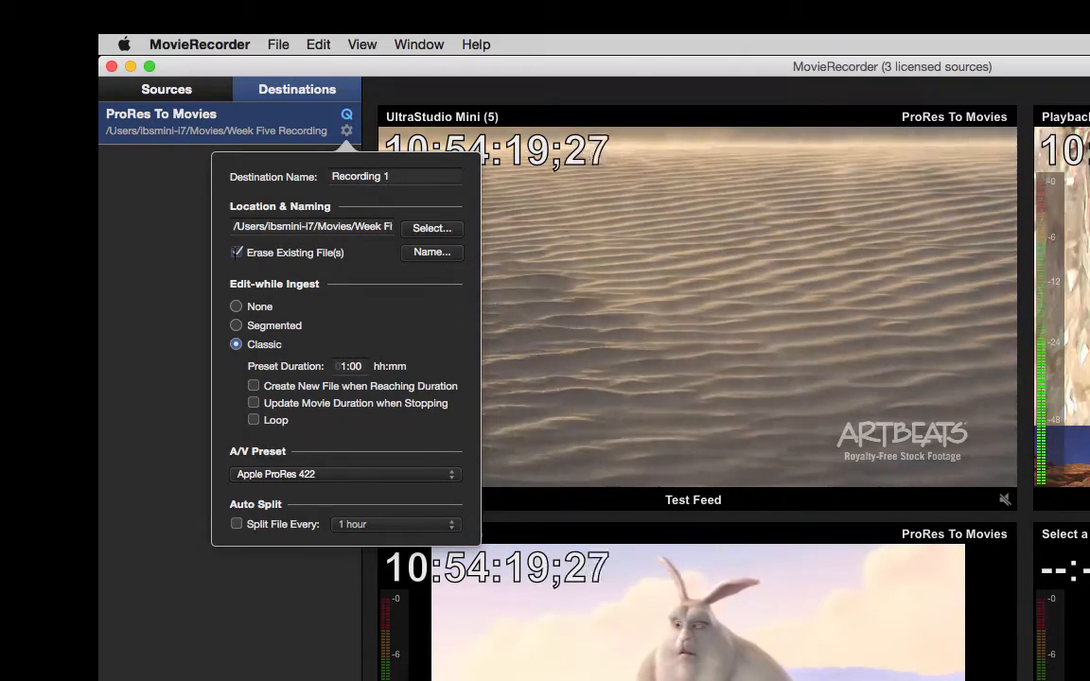
click(236, 253)
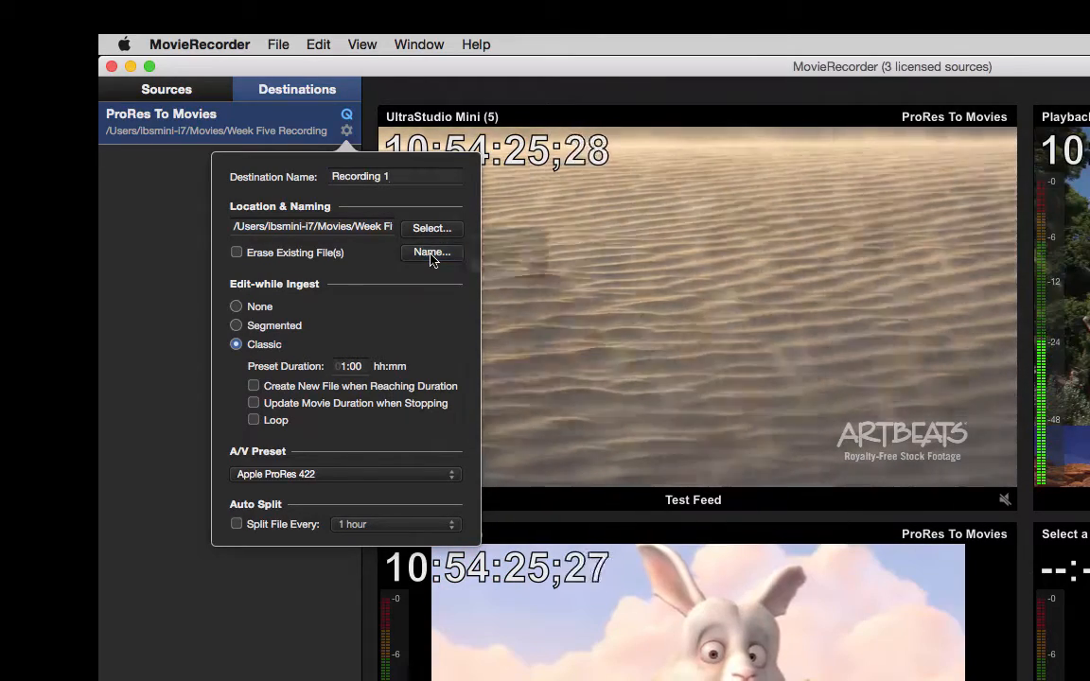
Extend the destination's file name format with a Week token, a "/" subfolder separator, and the Destination Name and Timecode tokens
click(431, 253)
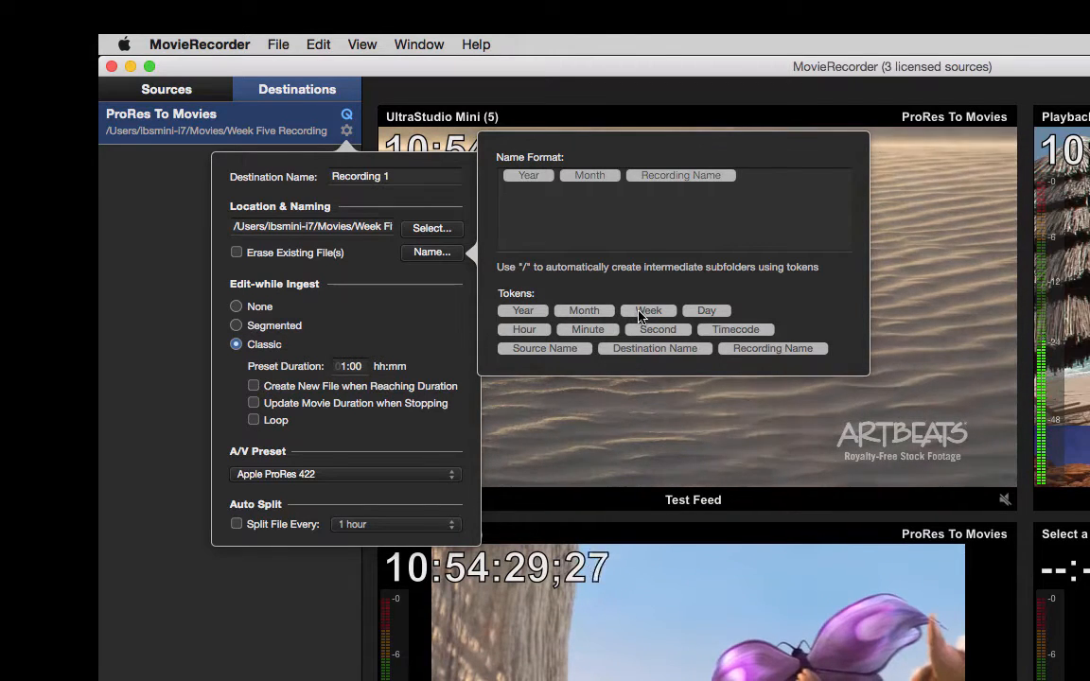
drag(657, 304, 778, 188)
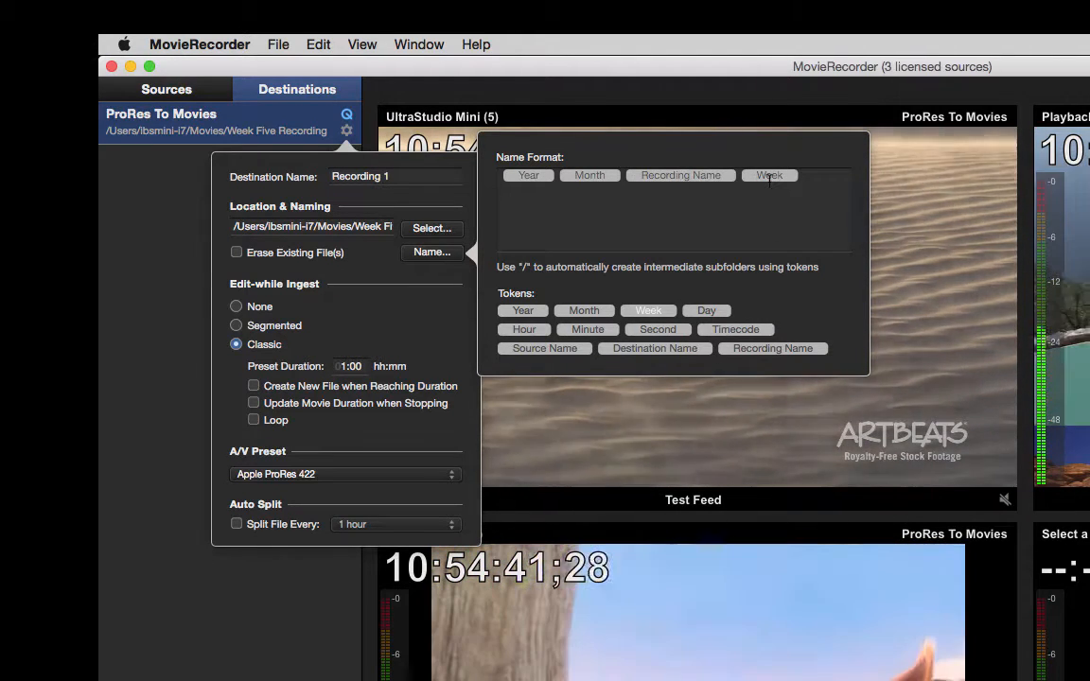
click(804, 176)
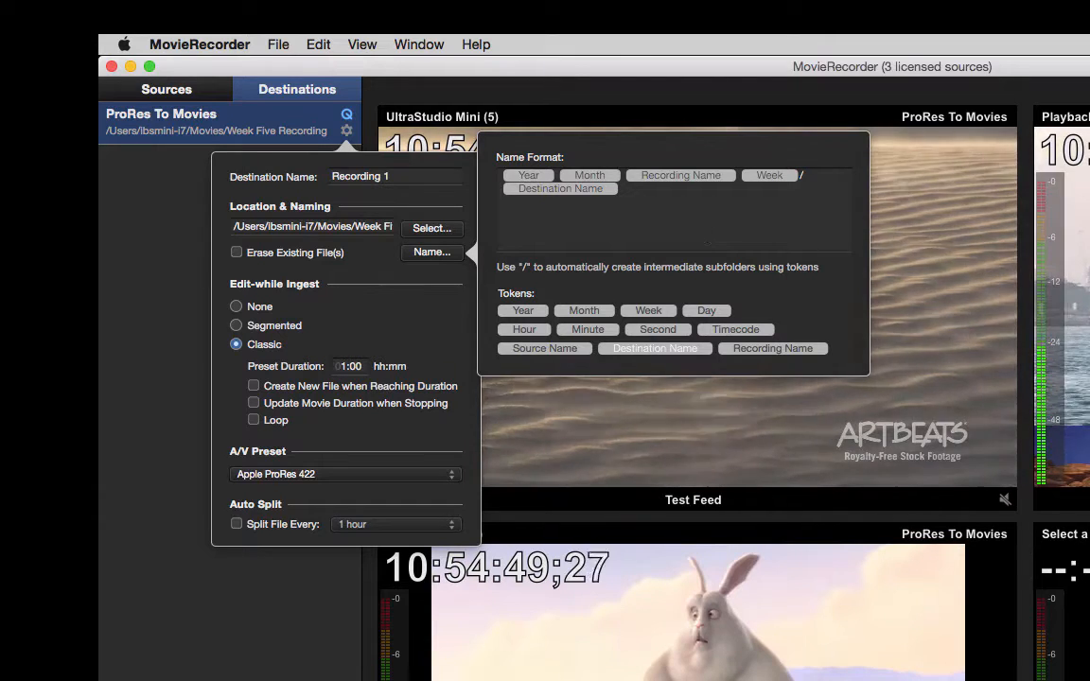
drag(719, 335, 658, 192)
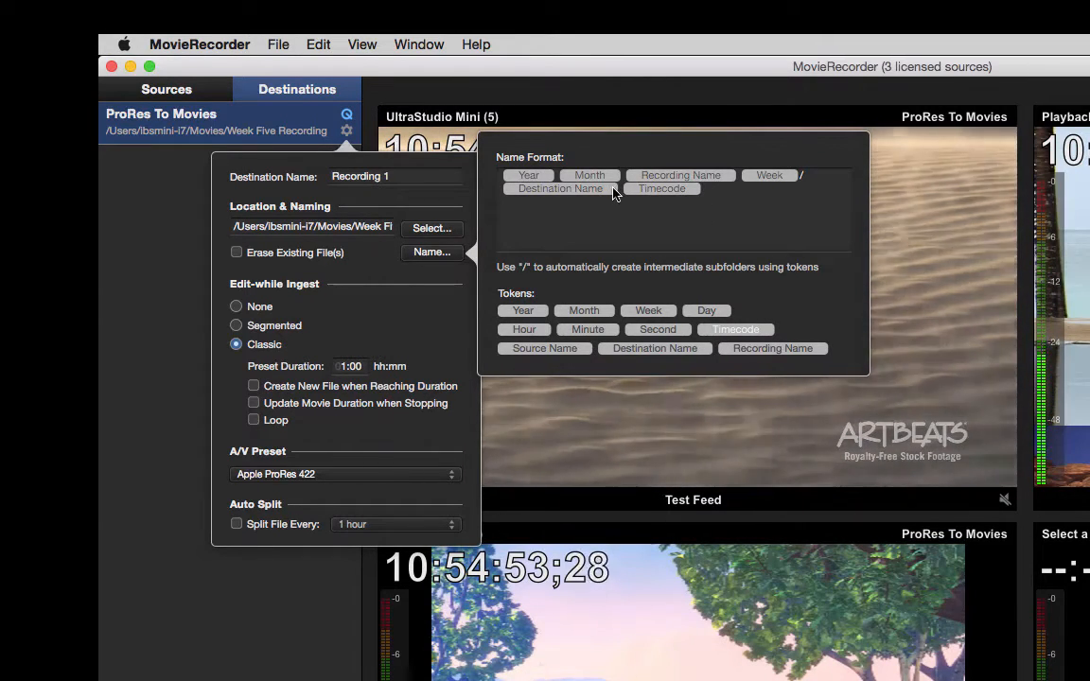
Replace the Timecode token in the name format with an underscore and a Day token, and close the format editor
click(624, 193)
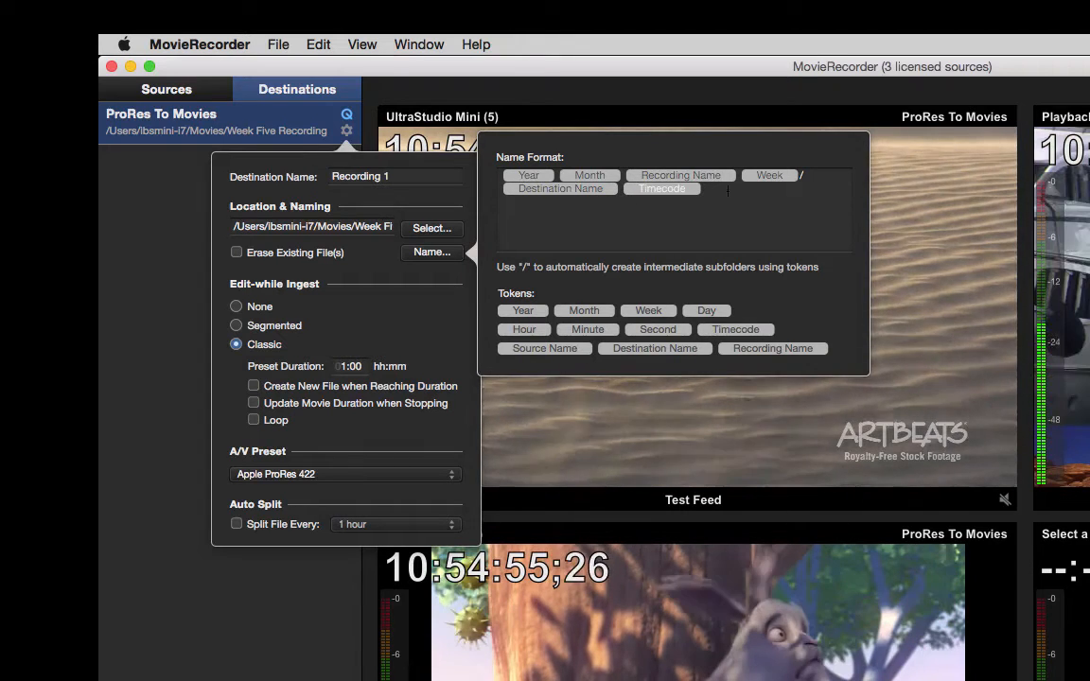
key(BackSpace)
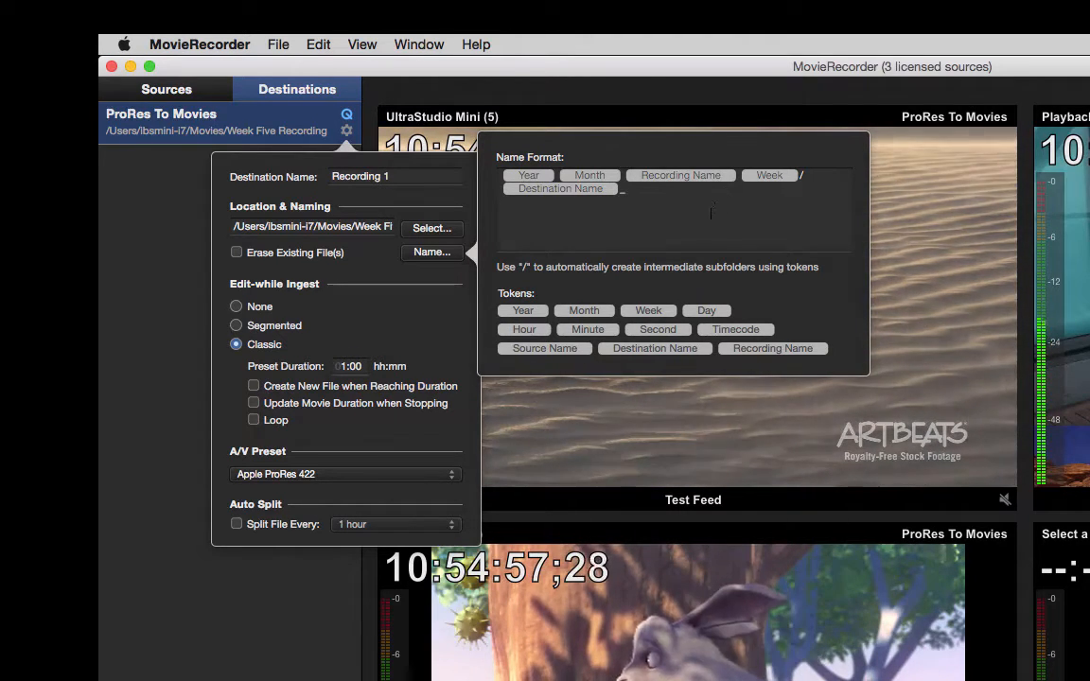
drag(662, 215, 653, 190)
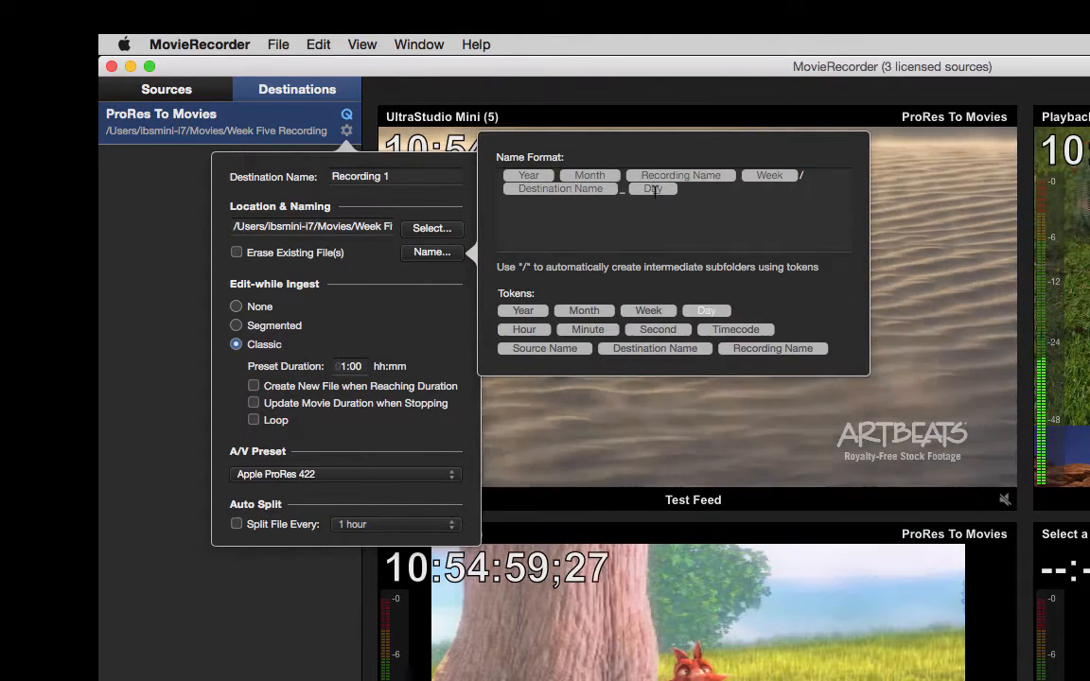
click(363, 320)
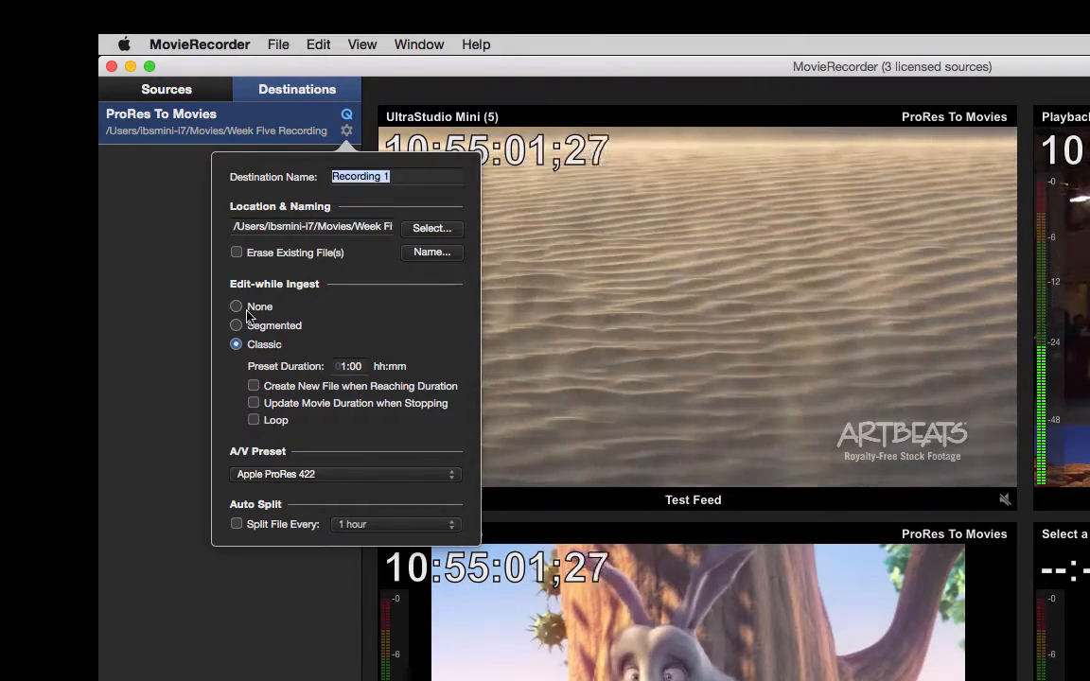
Try the None and Segmented edit-while-ingest modes, return to Classic, and switch its Loop option on and off
click(236, 308)
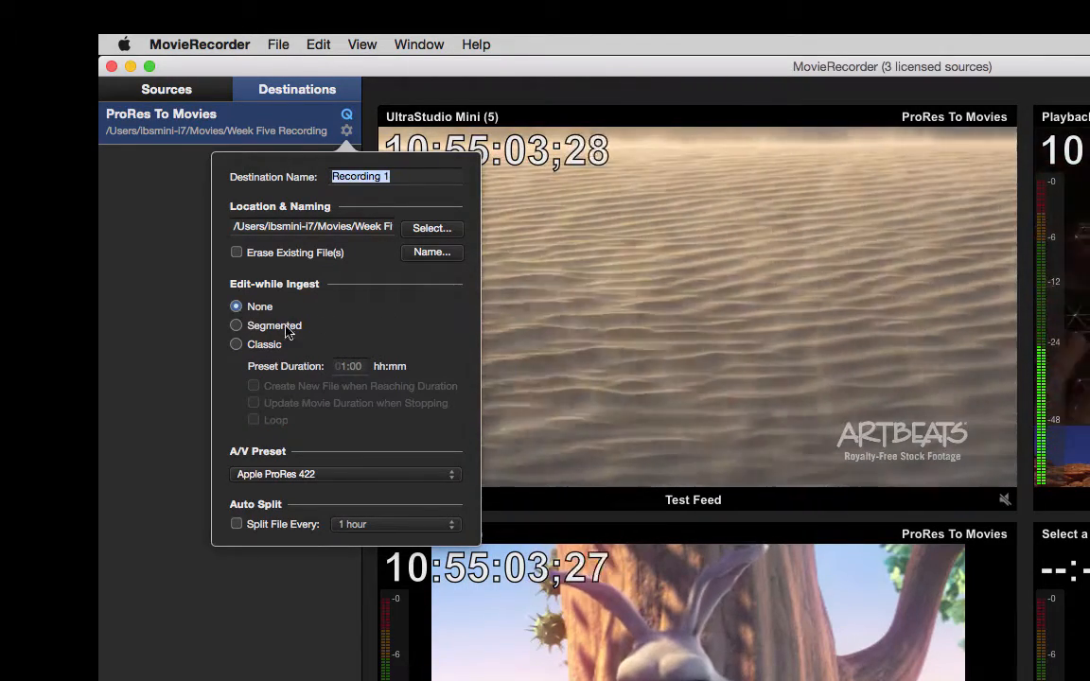
click(236, 325)
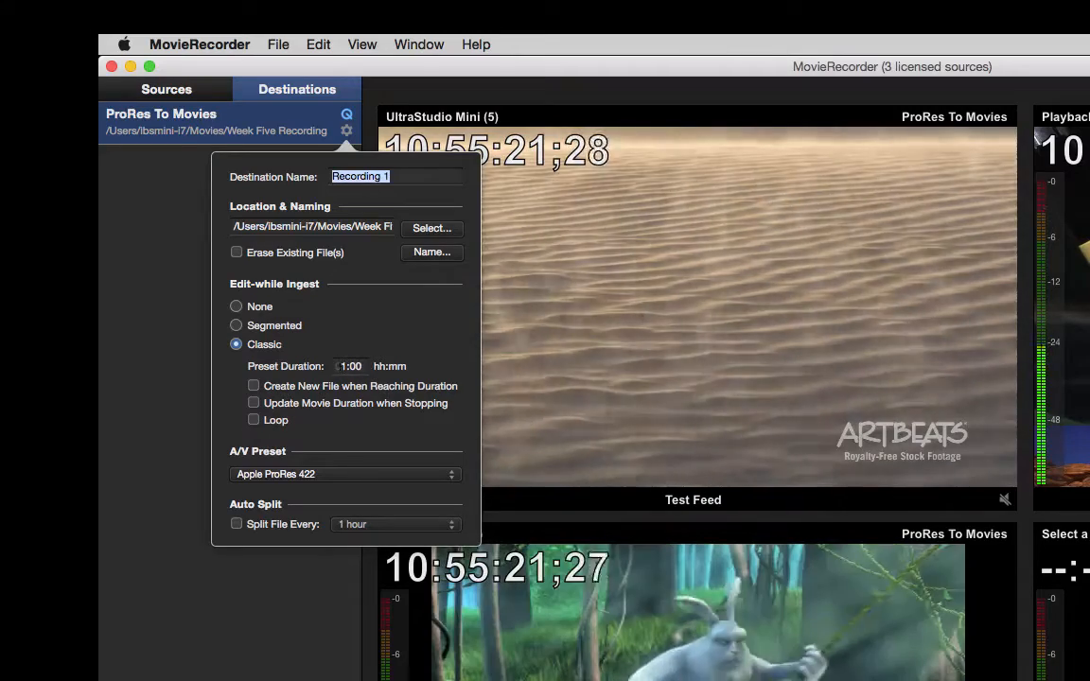
click(254, 421)
click(255, 422)
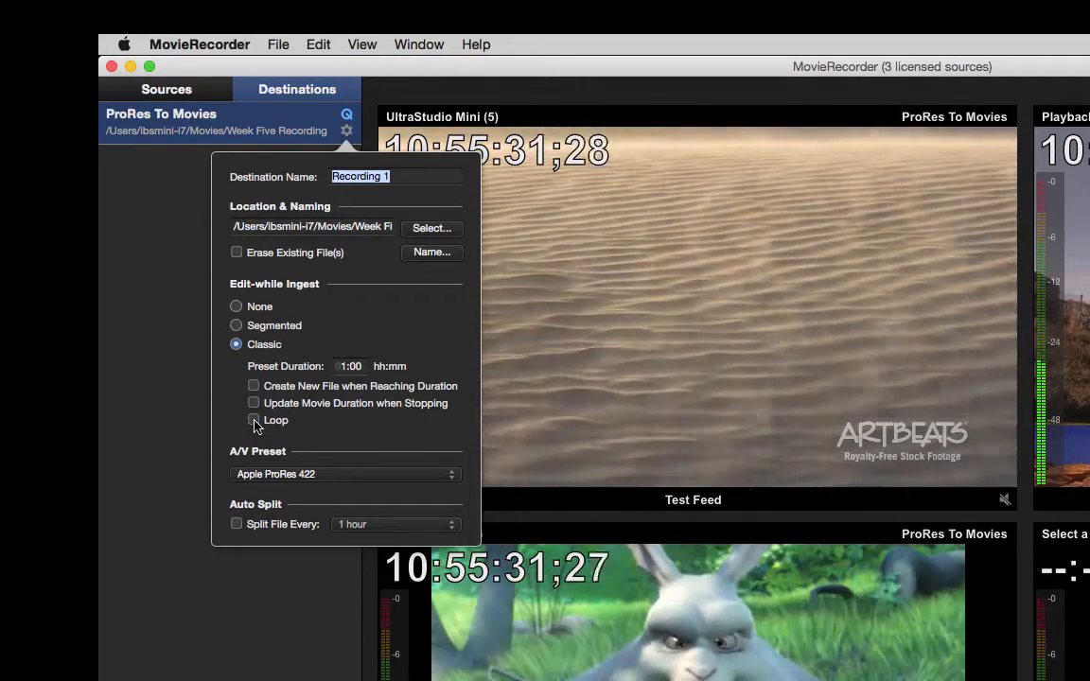
click(254, 421)
click(255, 422)
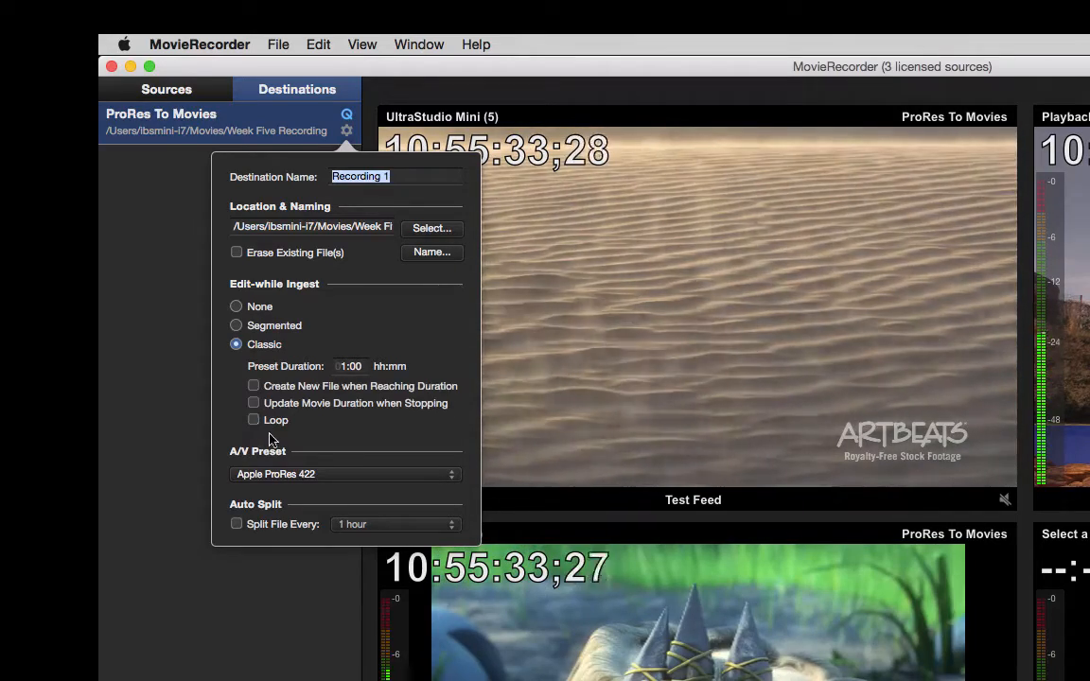
Examine the list of A/V presets available for the destination
click(322, 477)
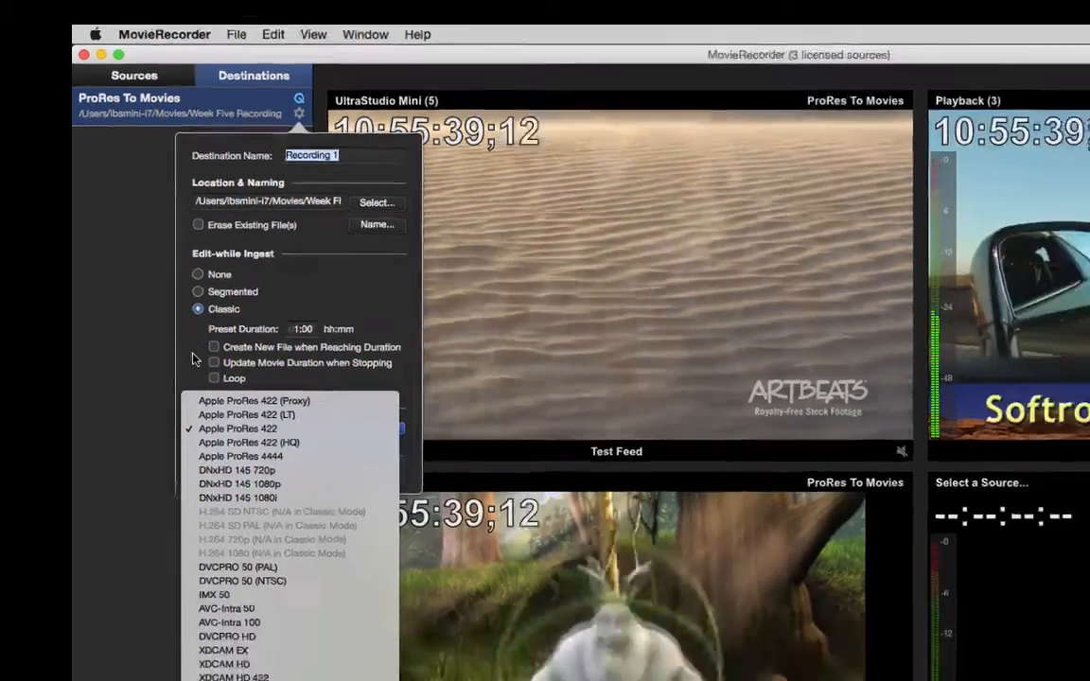
click(228, 395)
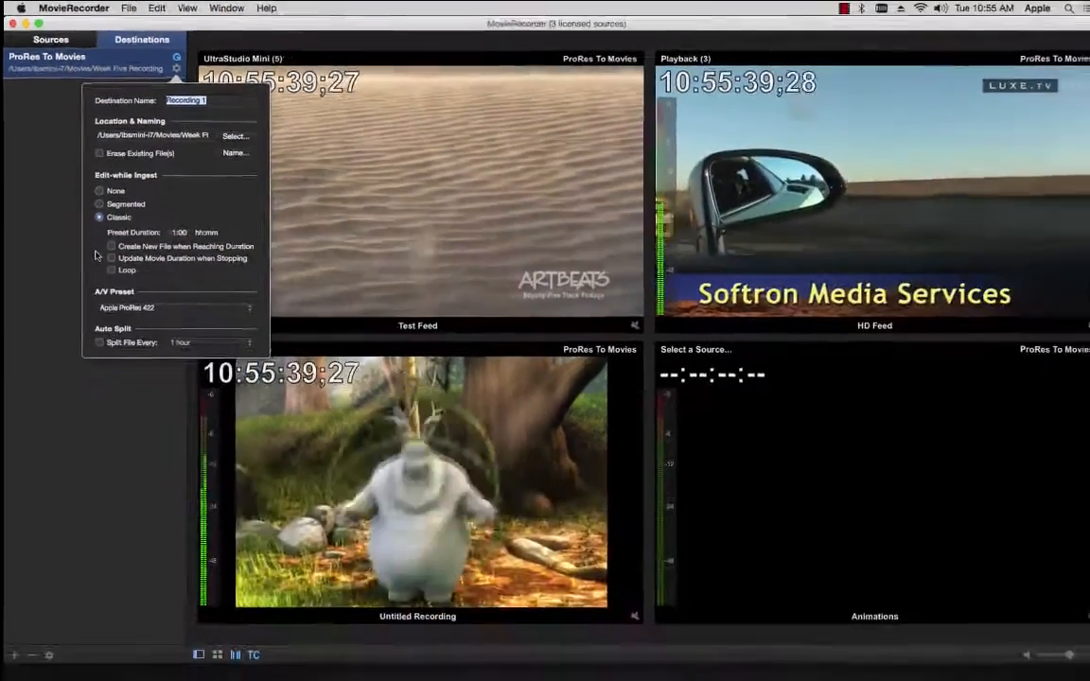
Duplicate the recommended H.264 720p preset in the A/V preset preferences and set the copy's codec to DNxHD
click(102, 12)
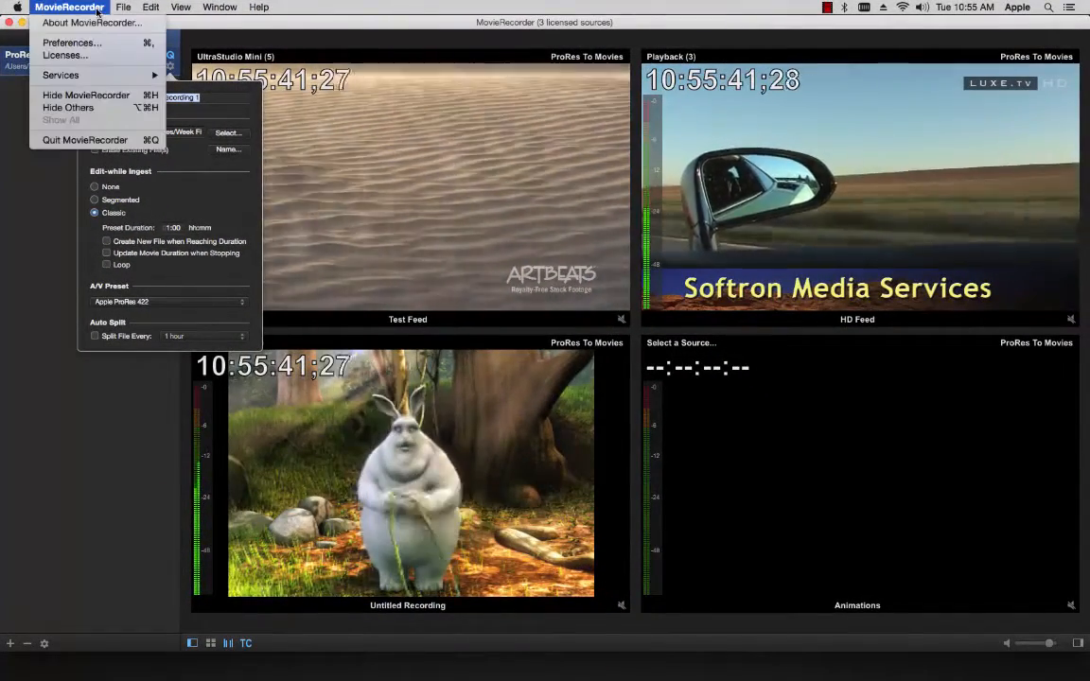
click(71, 43)
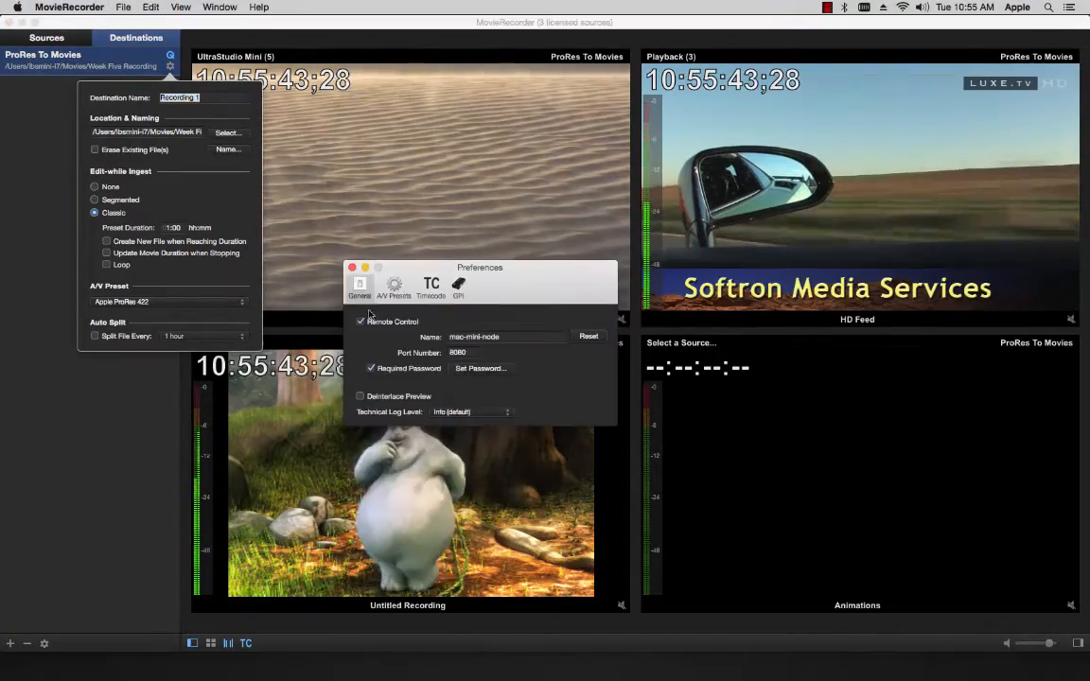
click(395, 286)
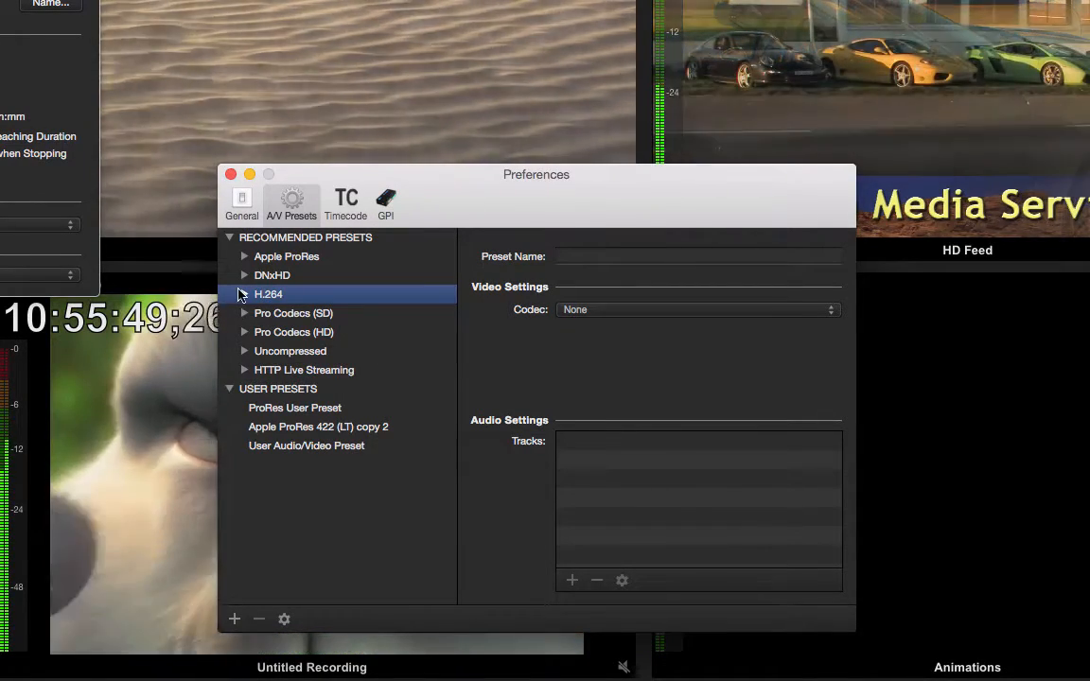
click(244, 294)
click(275, 318)
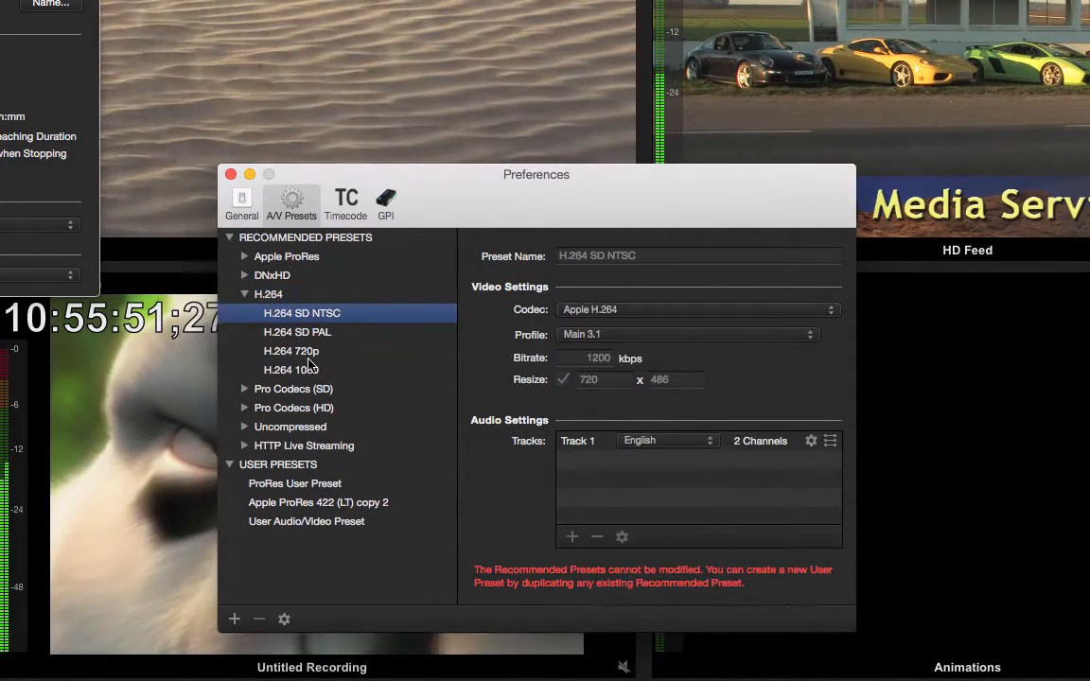
click(289, 353)
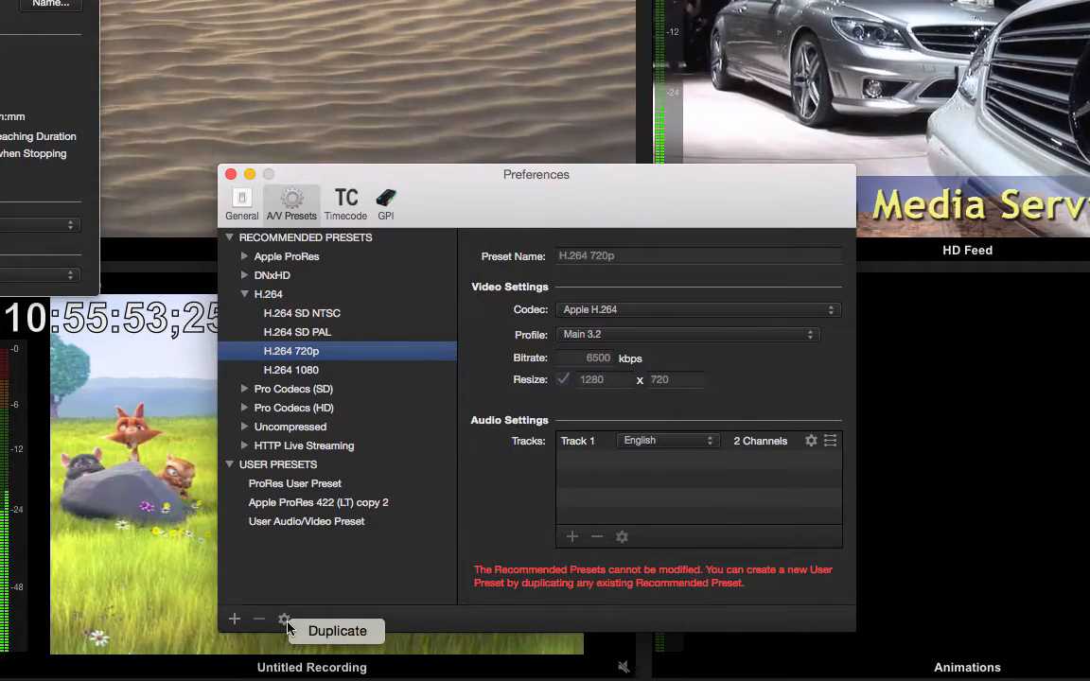
click(322, 632)
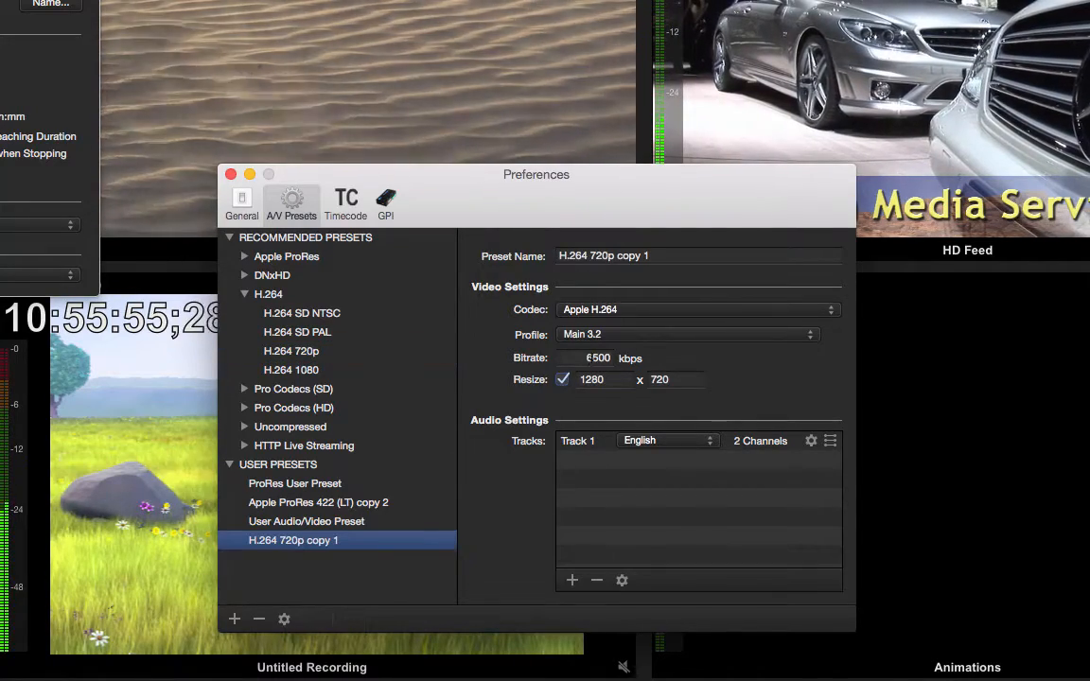
click(692, 319)
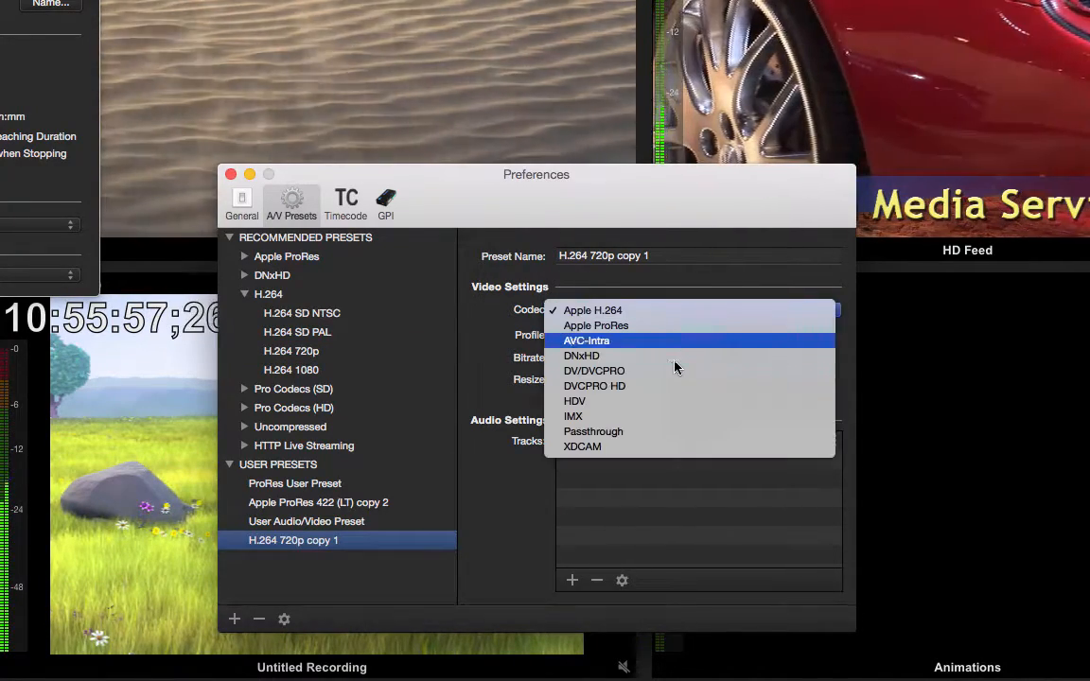
click(673, 356)
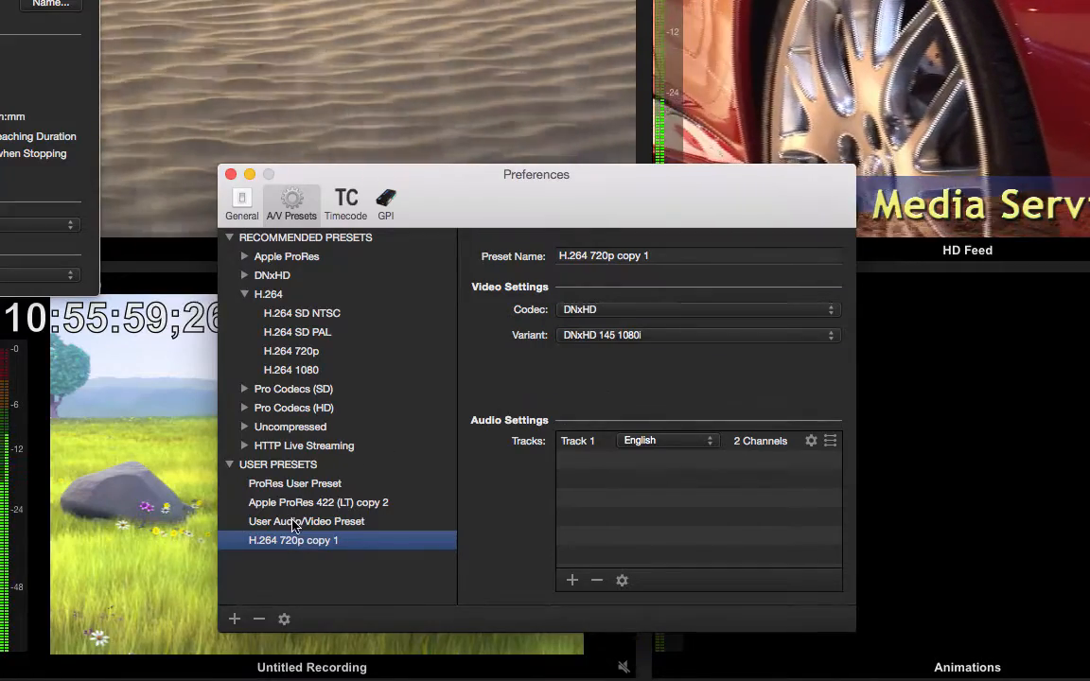
Look at the existing user presets and add a new user A/V preset
click(293, 521)
click(287, 503)
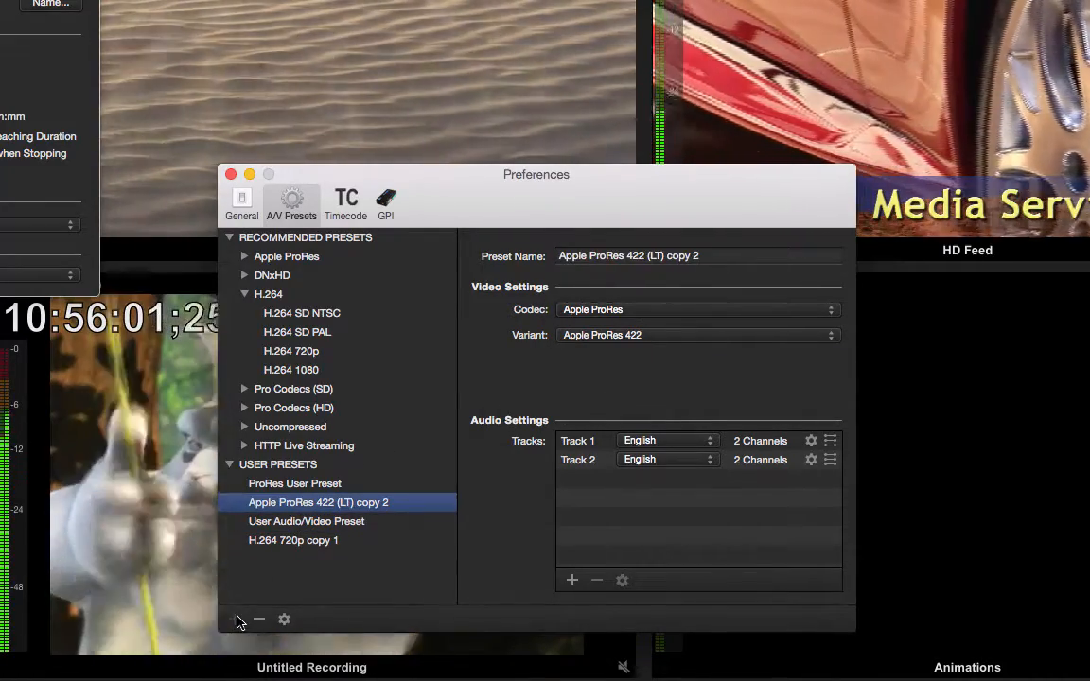
click(238, 621)
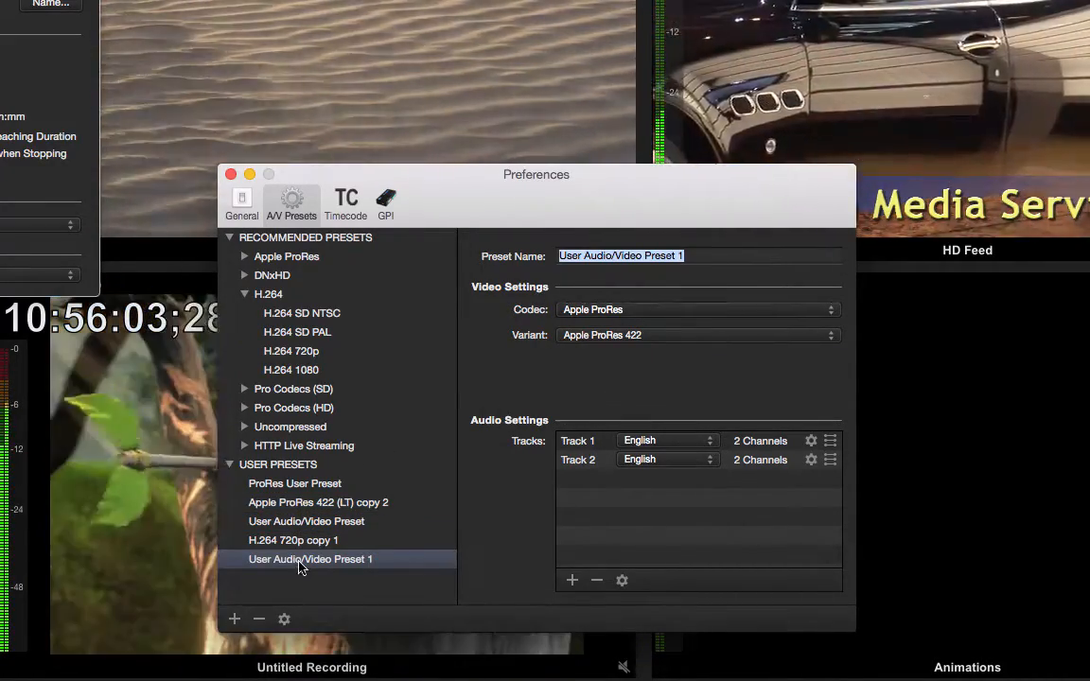
click(291, 561)
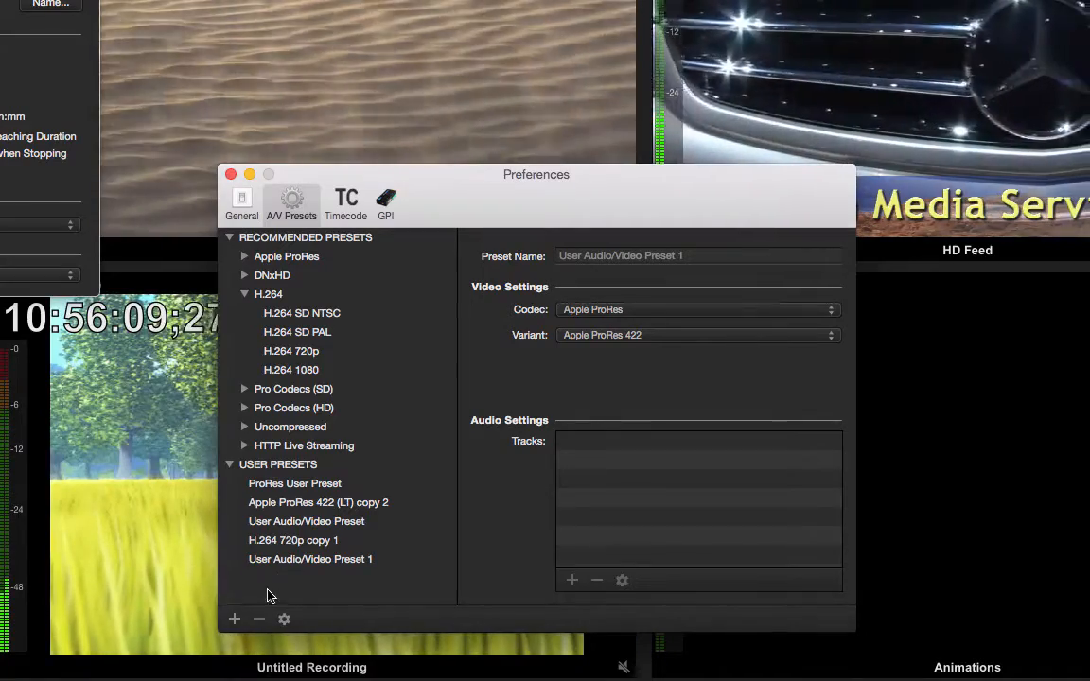
Delete the newly added user A/V preset, confirm the deletion, and close the preferences
click(285, 559)
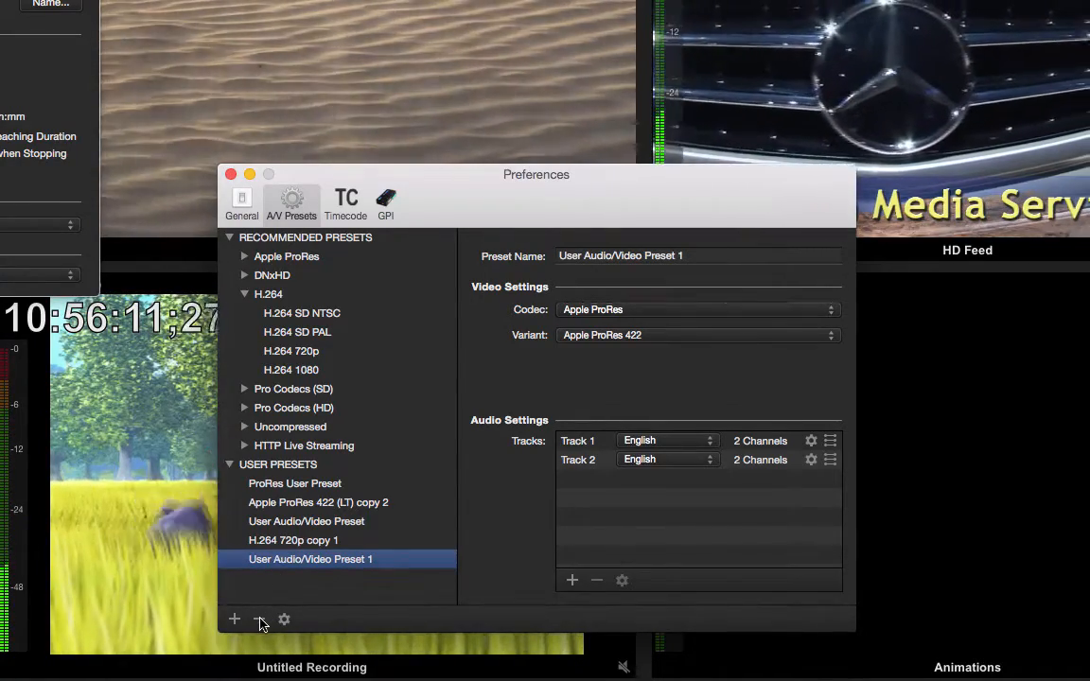
click(259, 618)
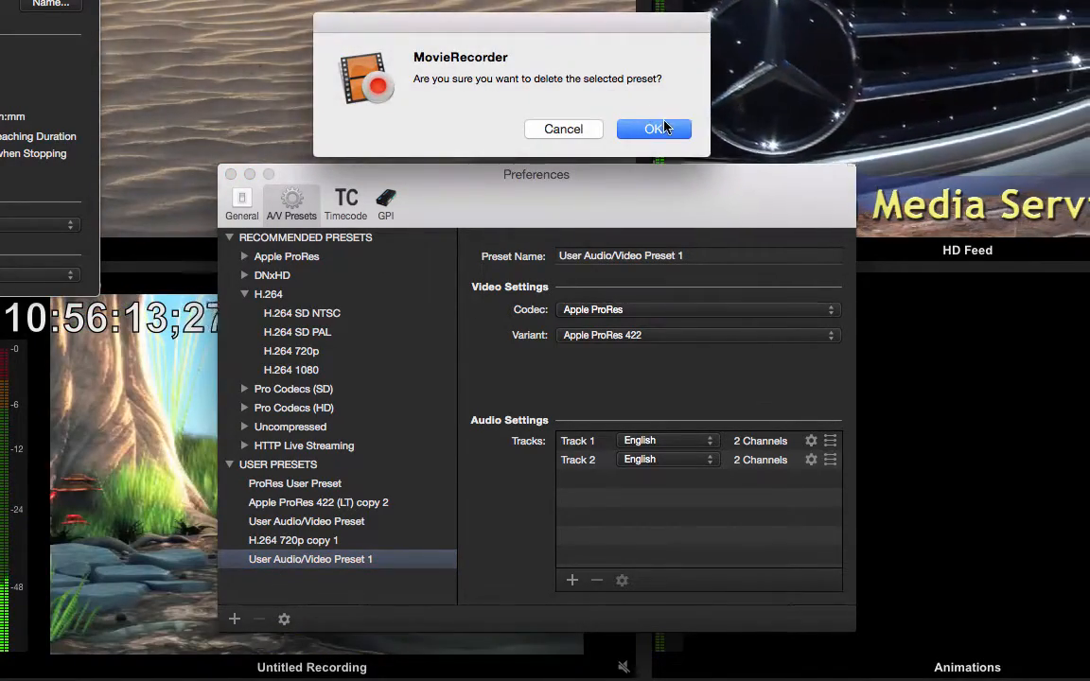
click(665, 127)
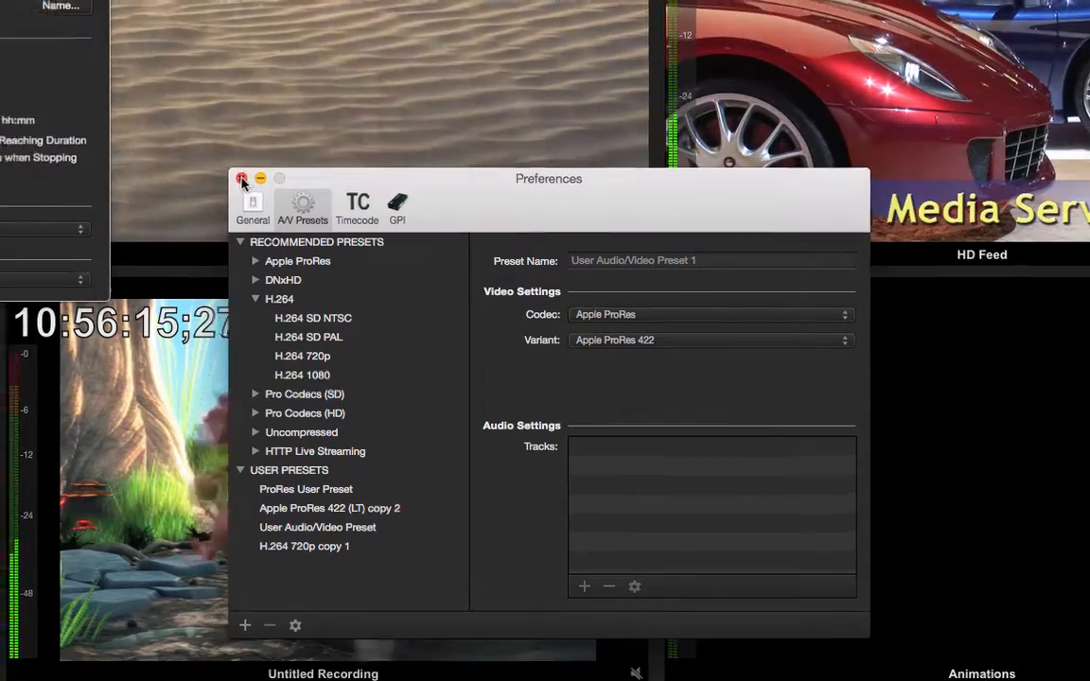
click(230, 174)
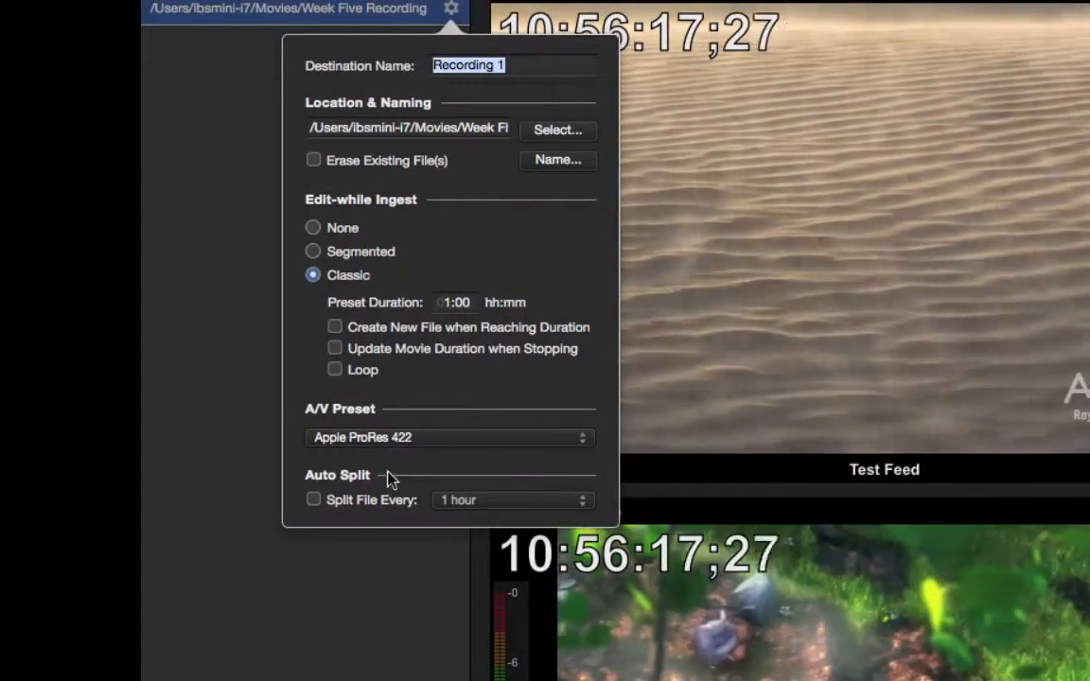
Switch automatic file splitting every 1 hour on and off again for the destination
click(314, 501)
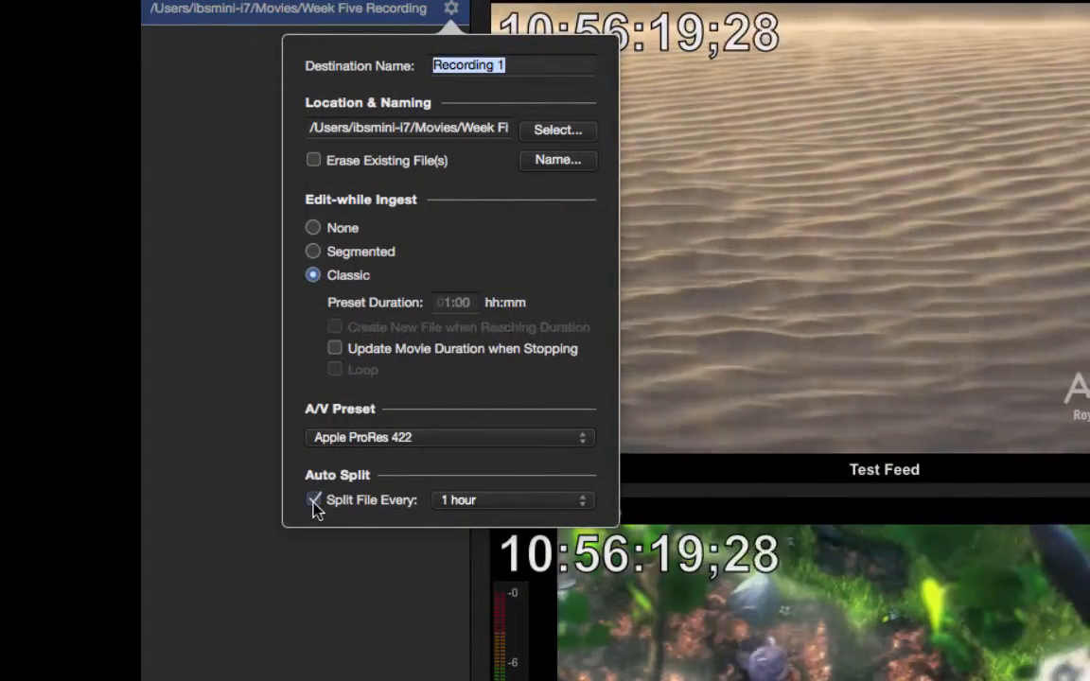
click(313, 500)
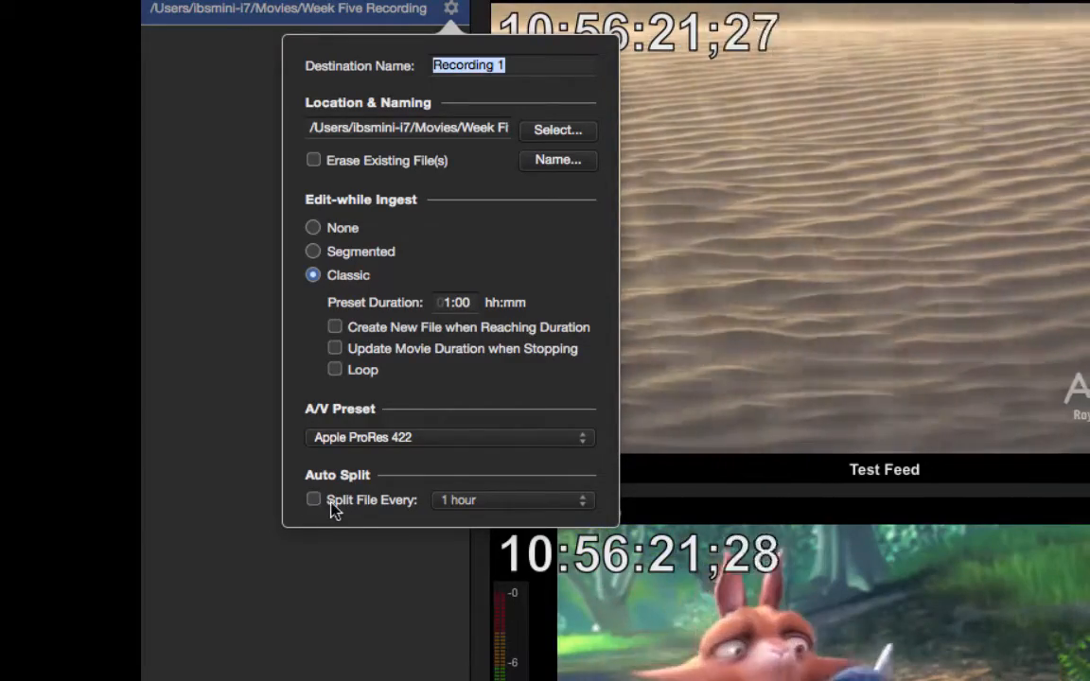
Add an MXF recording destination, set its A/V preset to XDCAM HD, and close its settings
click(288, 560)
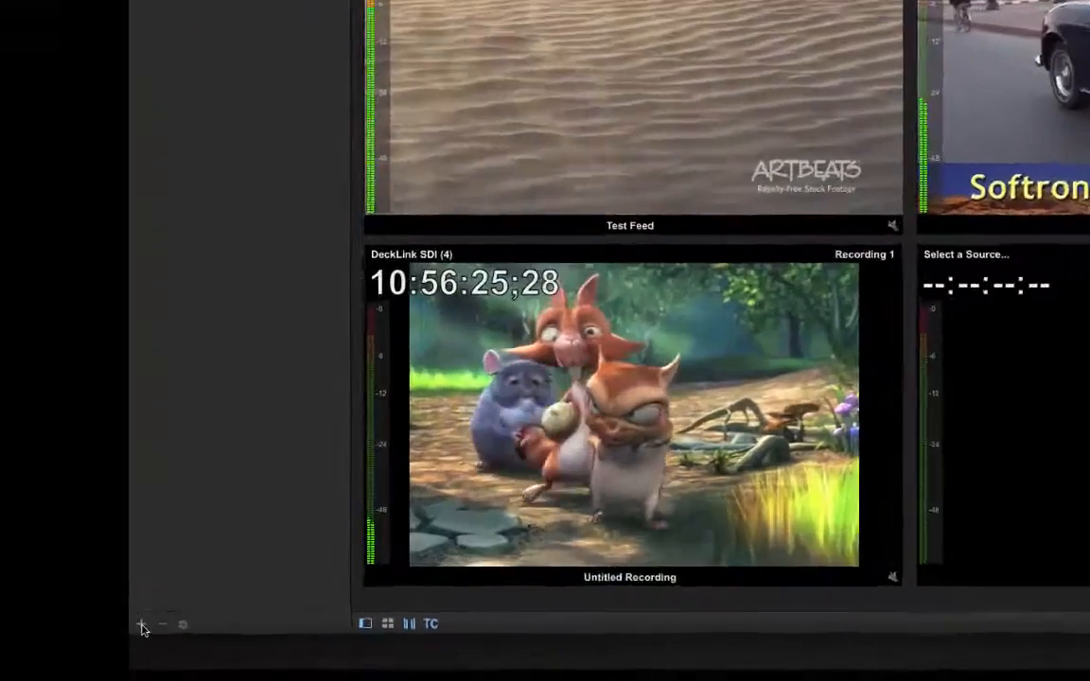
click(10, 643)
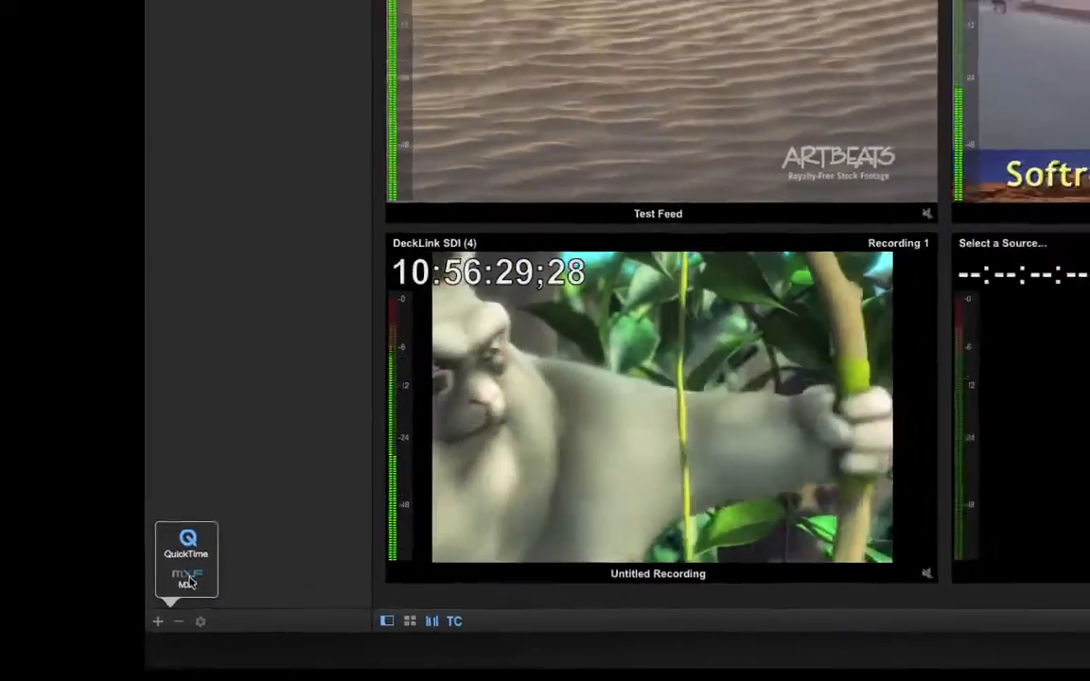
click(187, 581)
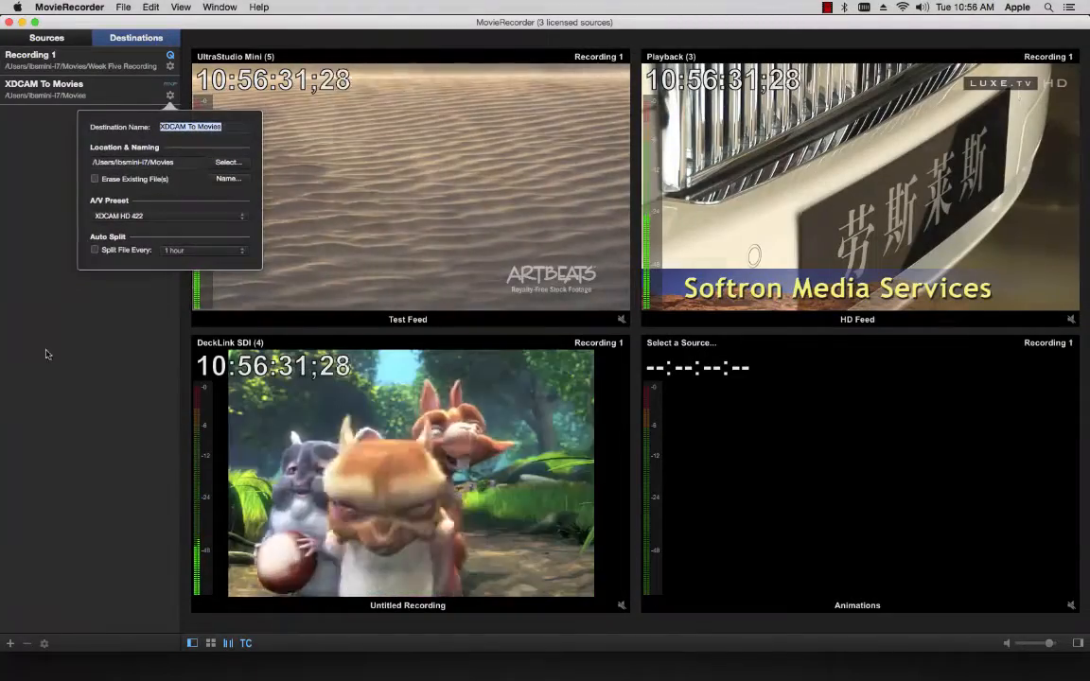
click(210, 217)
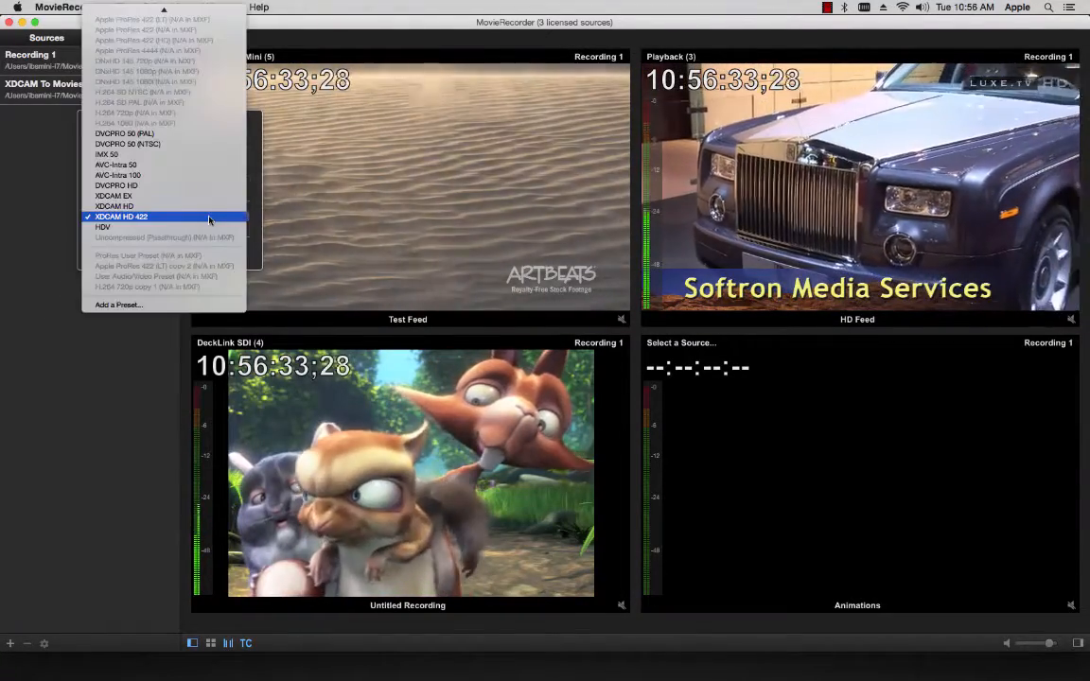
click(209, 206)
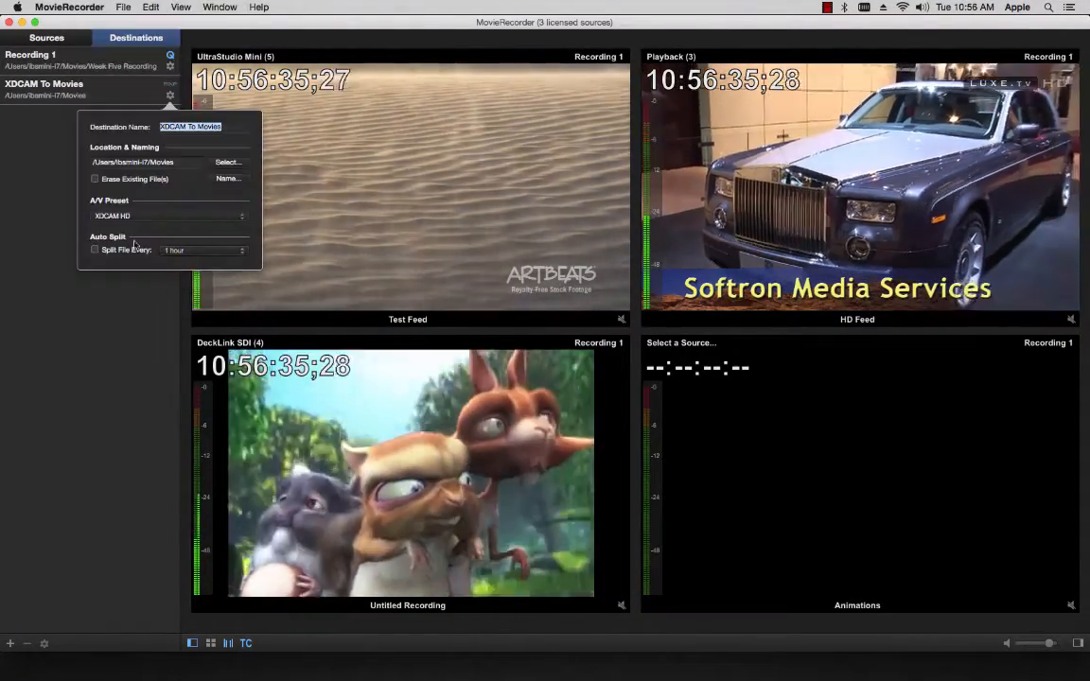
click(122, 287)
Delete the XDCAM To Movies destination and confirm the deletion
click(104, 98)
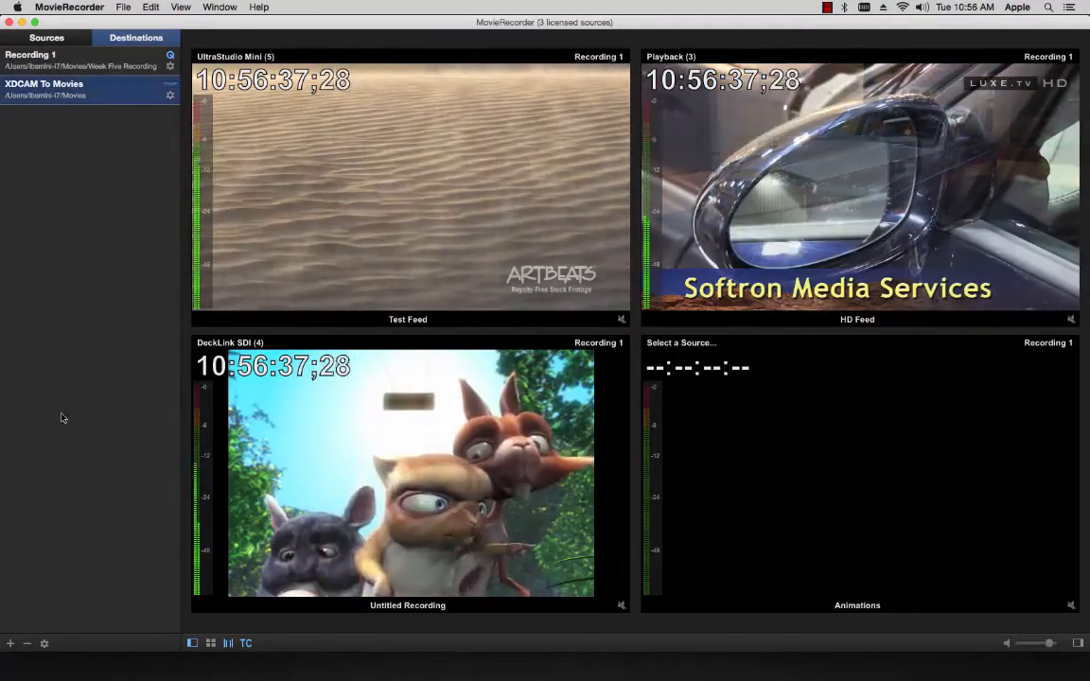
click(26, 643)
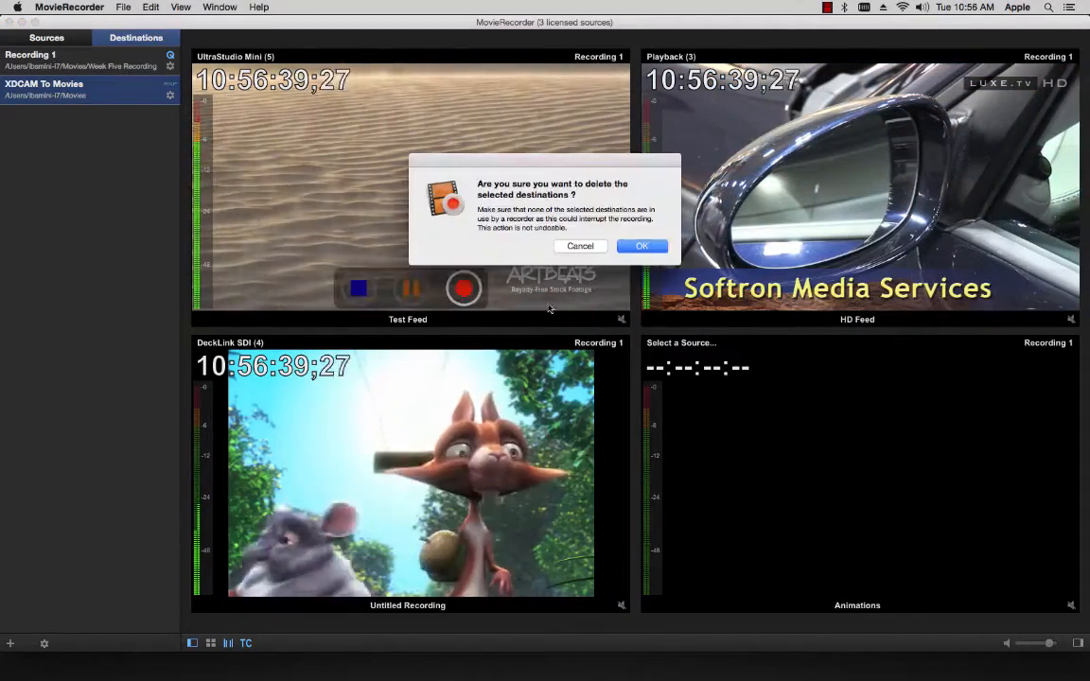
click(641, 246)
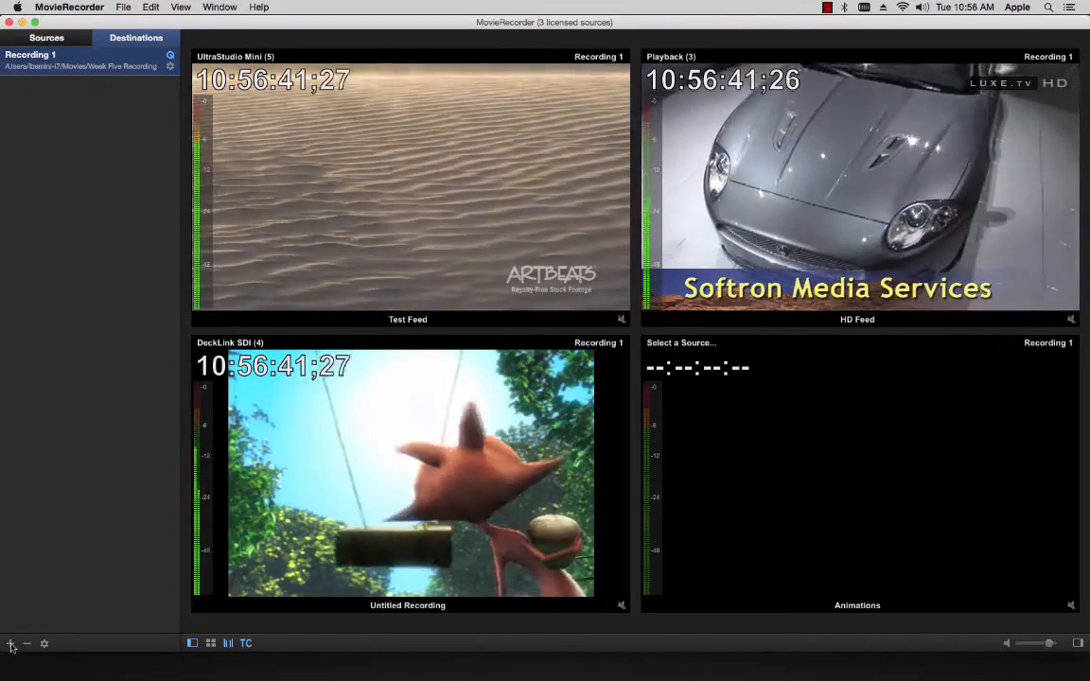
Add a QuickTime recording destination and make it the only destination of the UltraStudio Mini (5) source
click(10, 644)
click(33, 567)
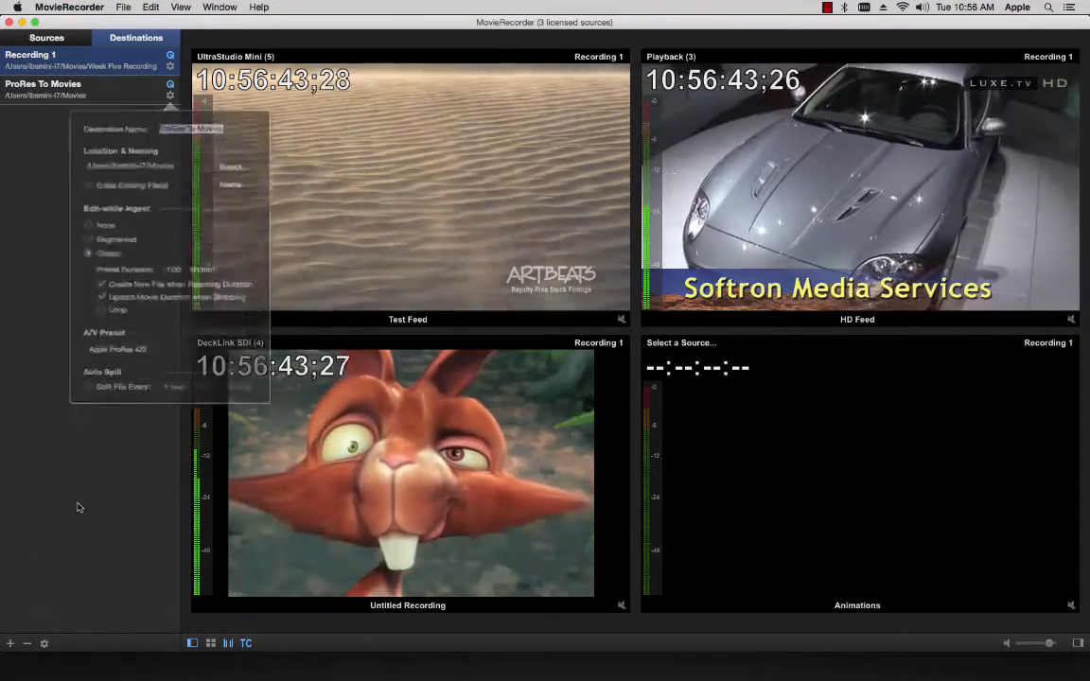
click(370, 166)
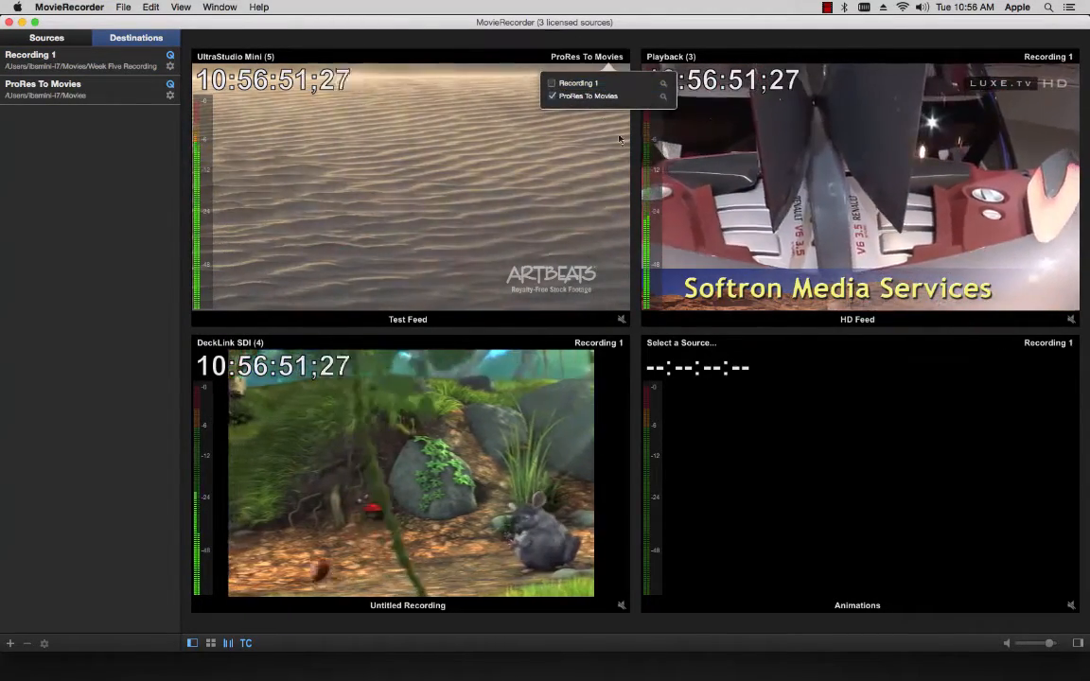
Assign ProRes To Movies to DeckLink SDI (4) alongside Recording 1, and make it the only destination for Playback (3)
click(598, 345)
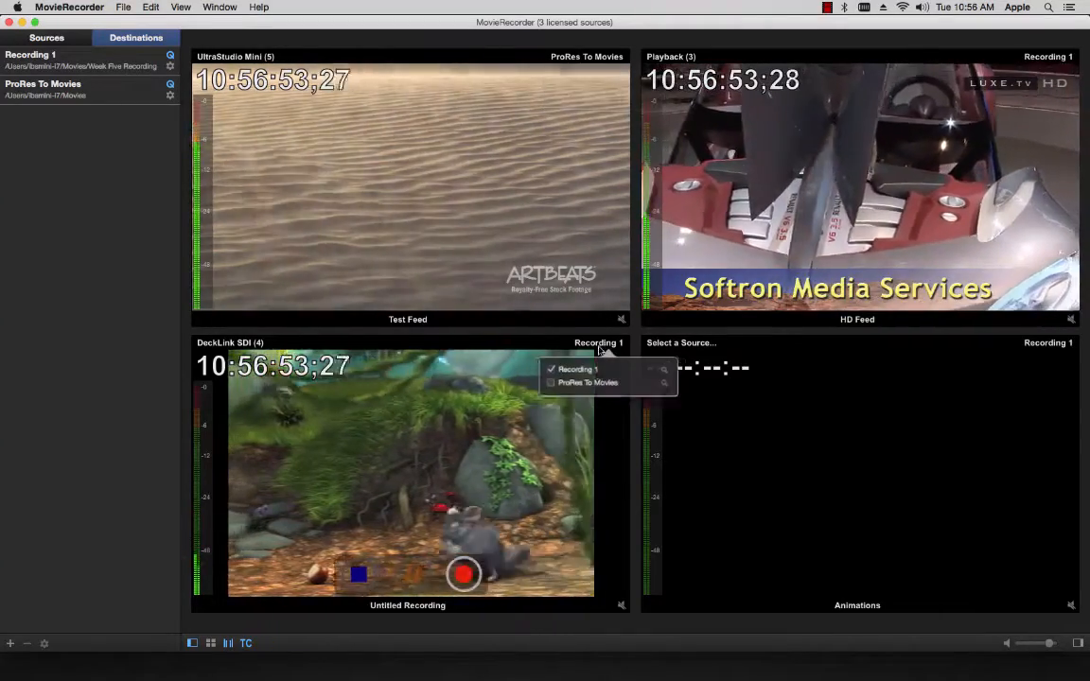
click(647, 383)
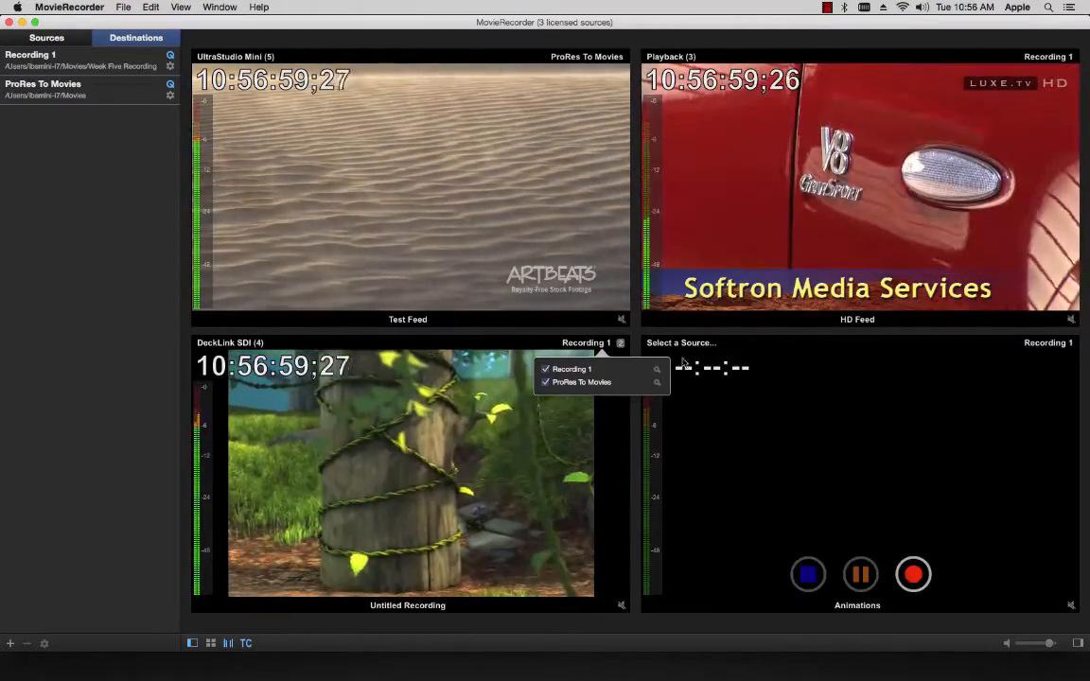
click(1035, 58)
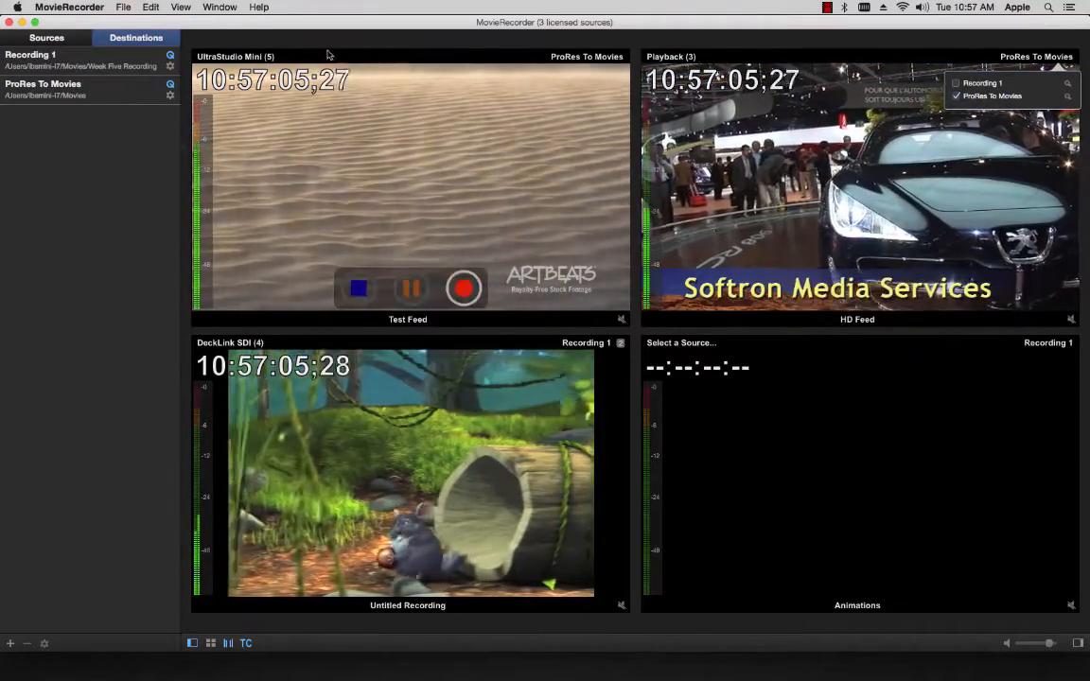
Examine the recording activity and error logs in the Activity & Logs window, and close it
click(219, 7)
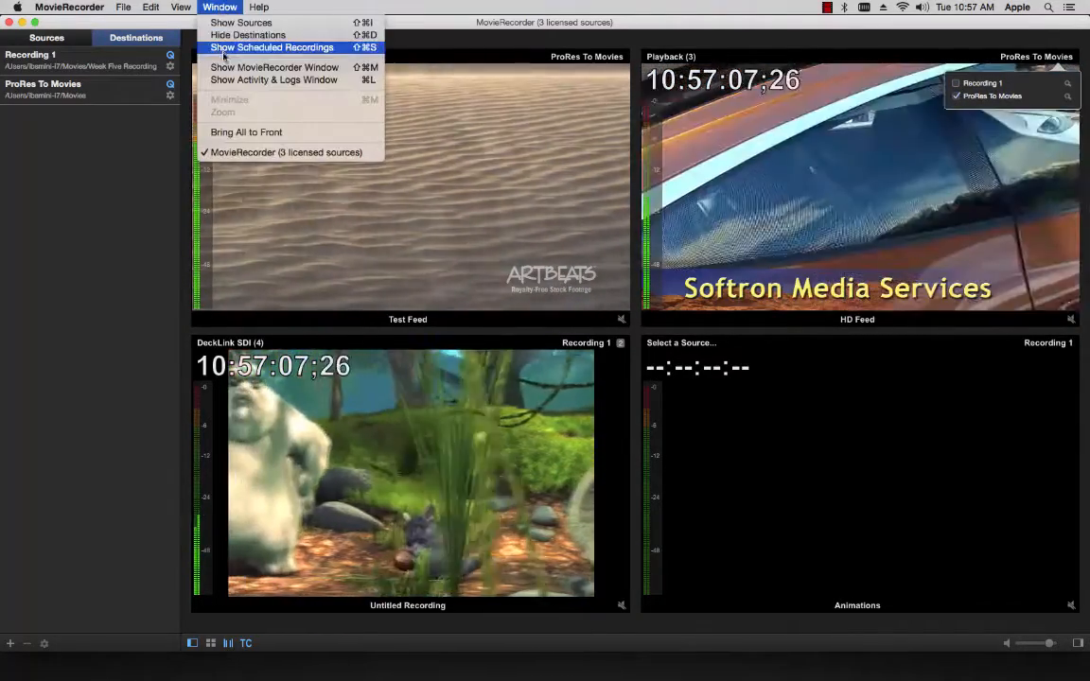
click(226, 81)
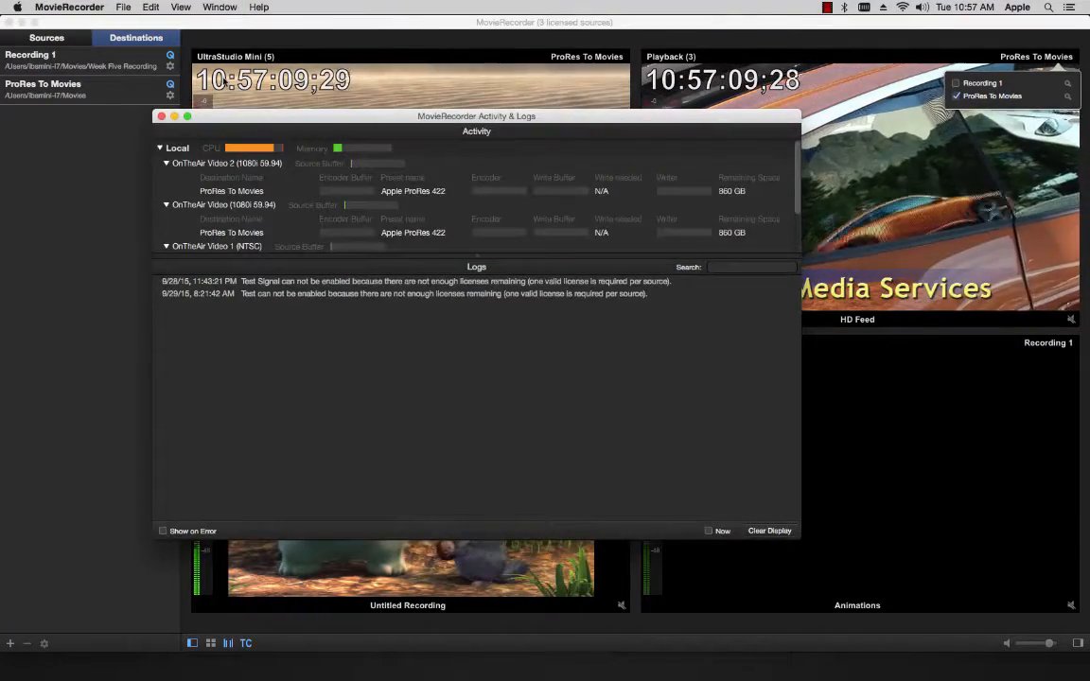
click(161, 118)
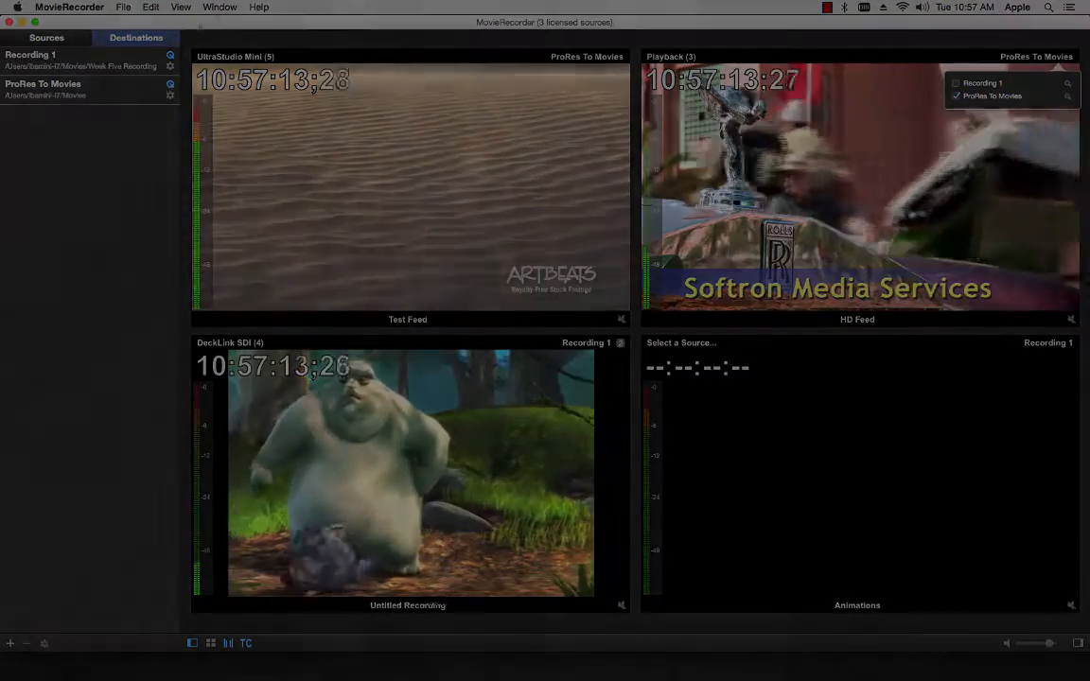